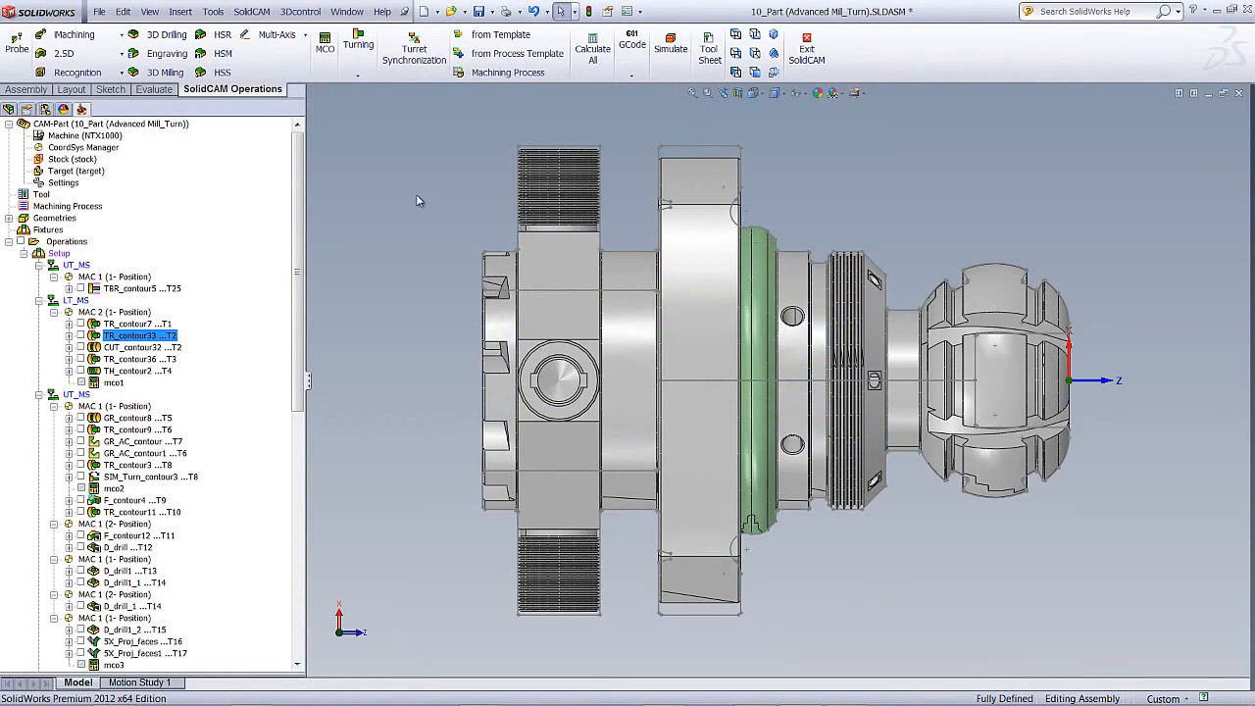
Display and hide the toolpaths of TBR_contour5, TR_contour7 and TR_contour33 one at a time on the model
left_click(87, 290)
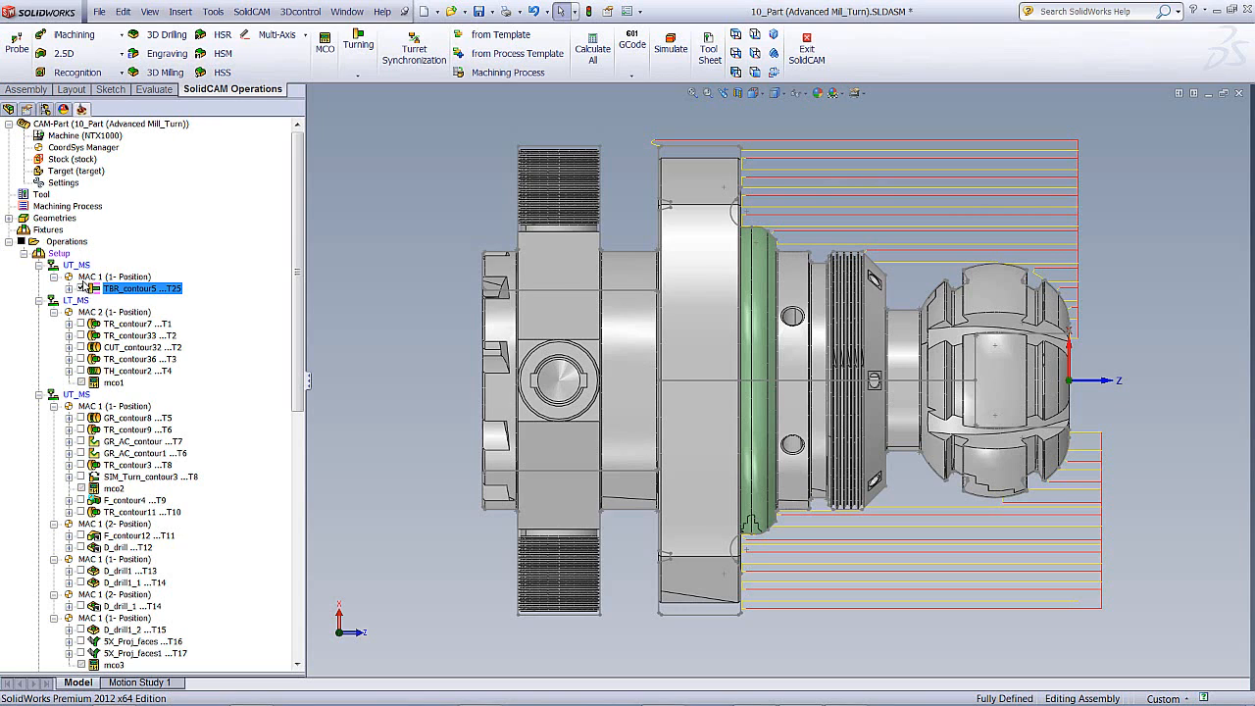
left_click(82, 290)
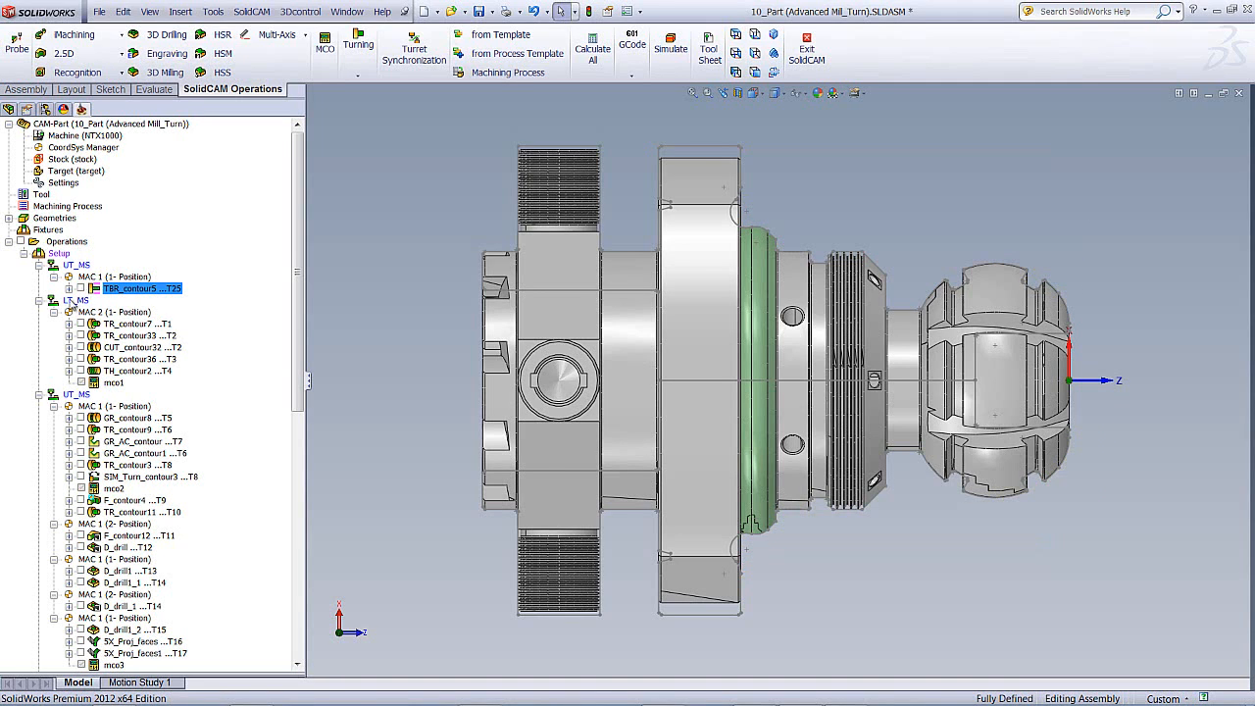
left_click(82, 324)
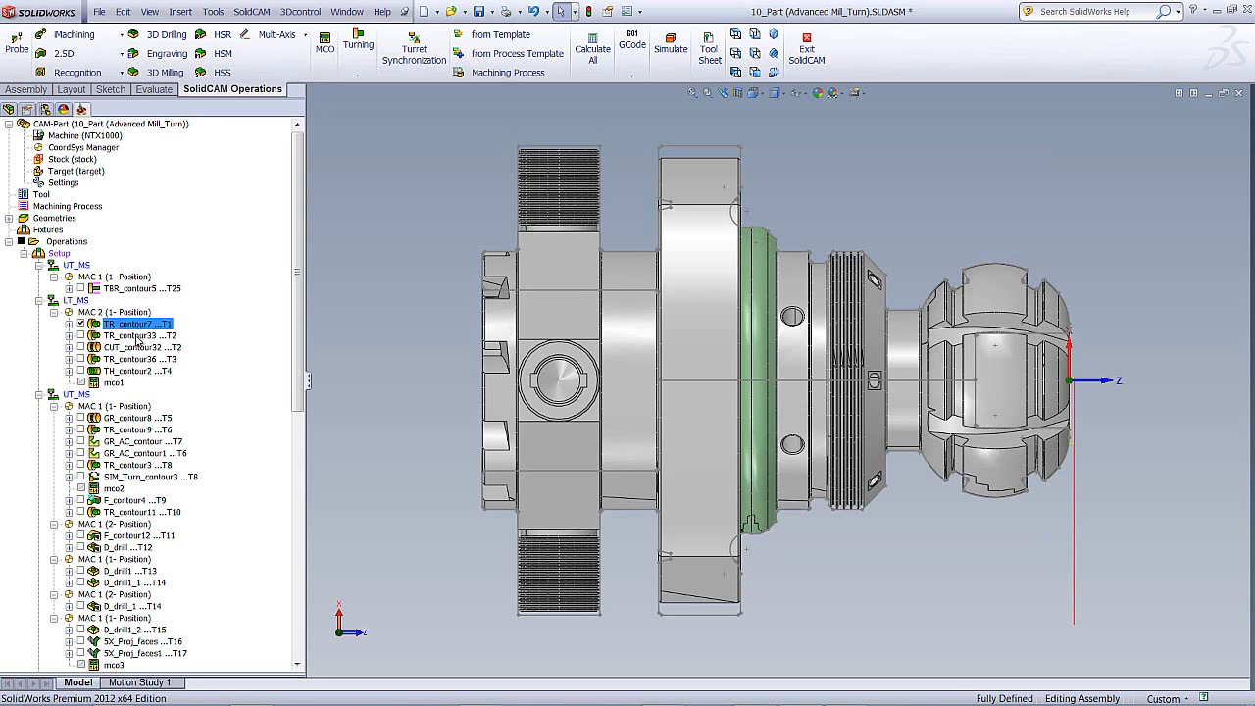
left_click(81, 325)
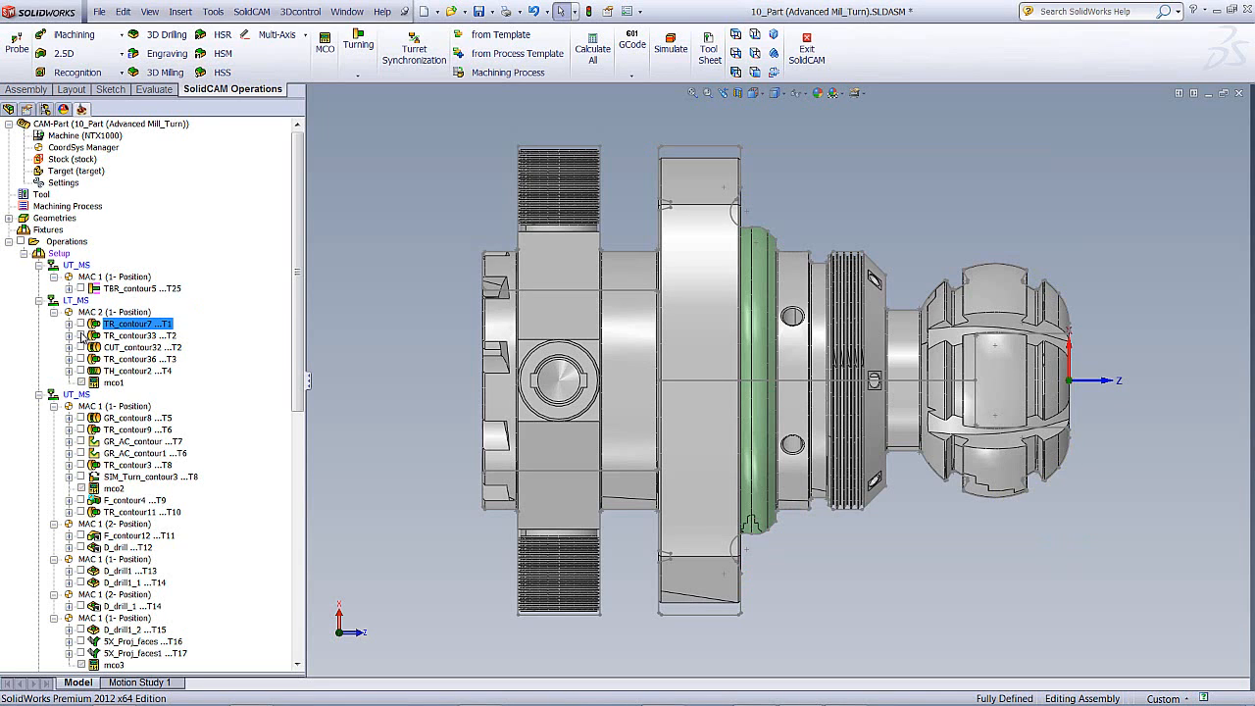
left_click(81, 337)
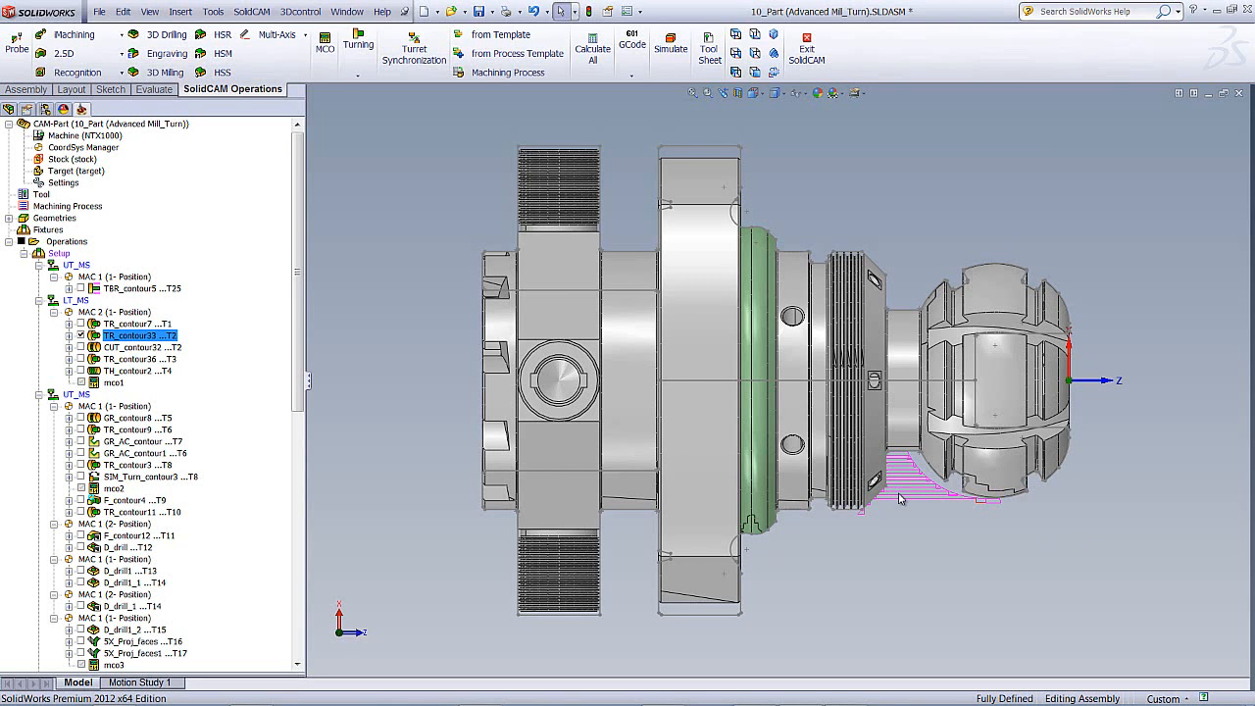
left_click(81, 337)
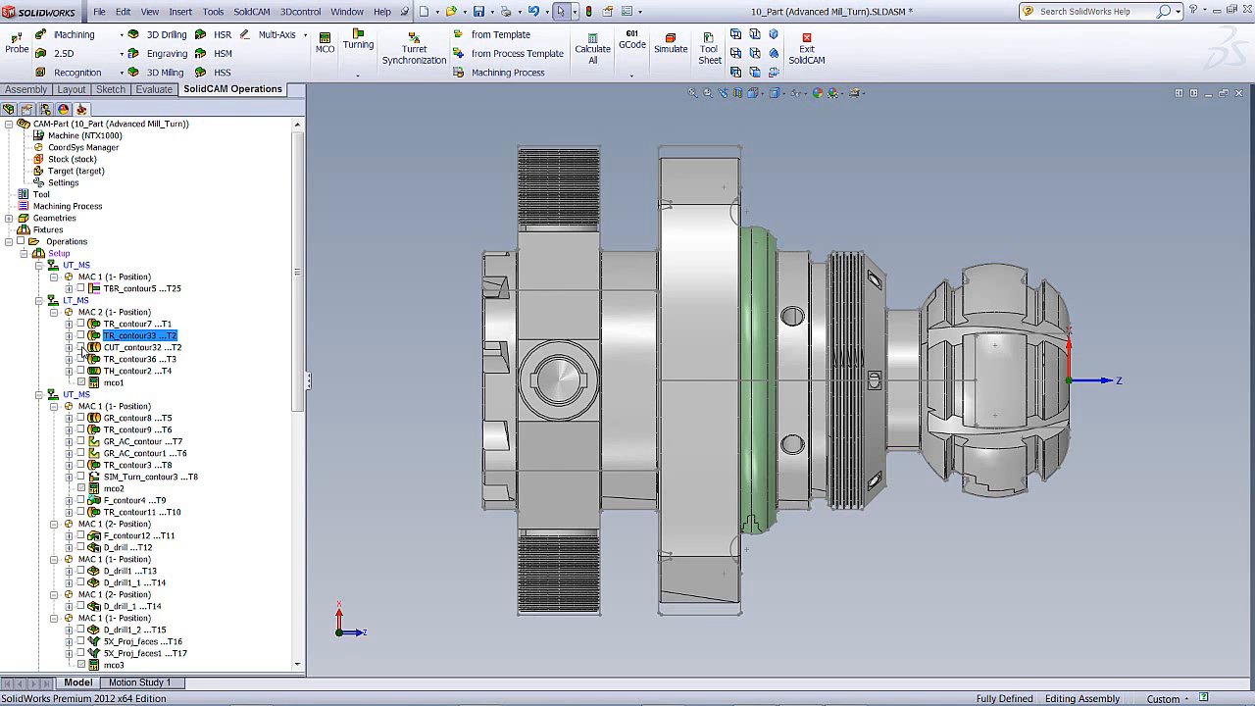
Display and hide the toolpaths of CUT_contour32, TR_contour36 and the threading operation TH_contour2 one at a time
left_click(81, 348)
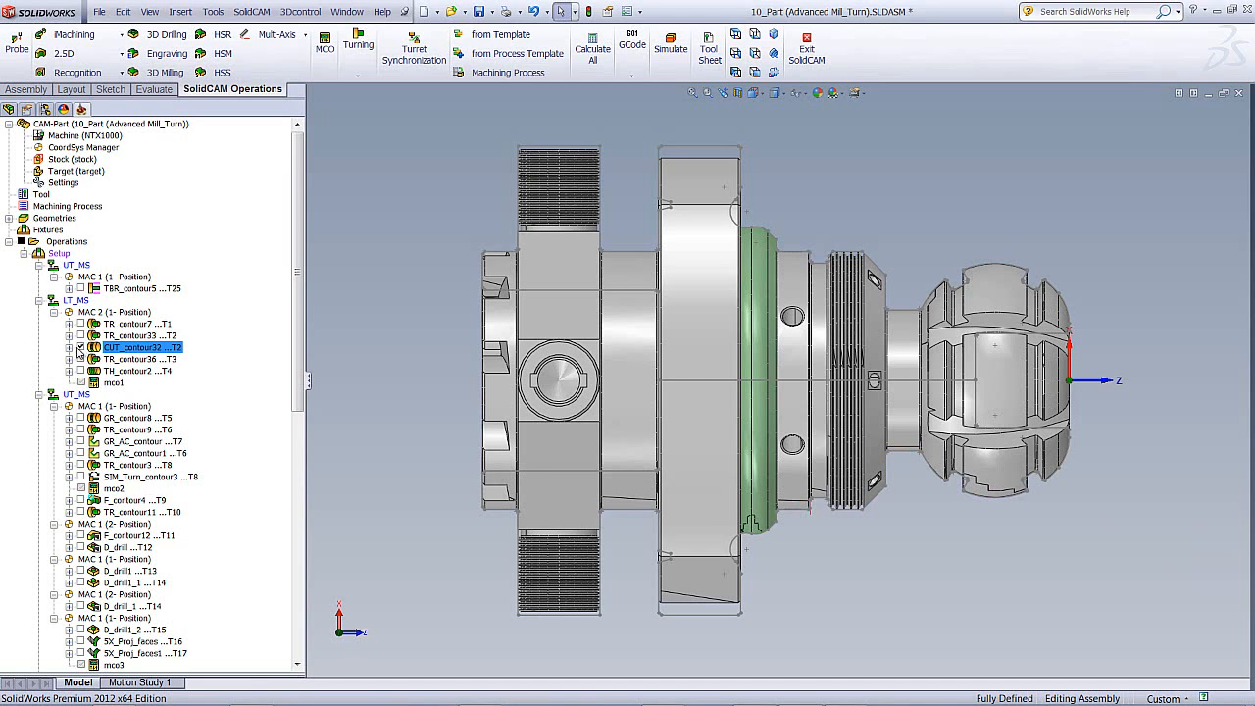
left_click(80, 348)
left_click(80, 359)
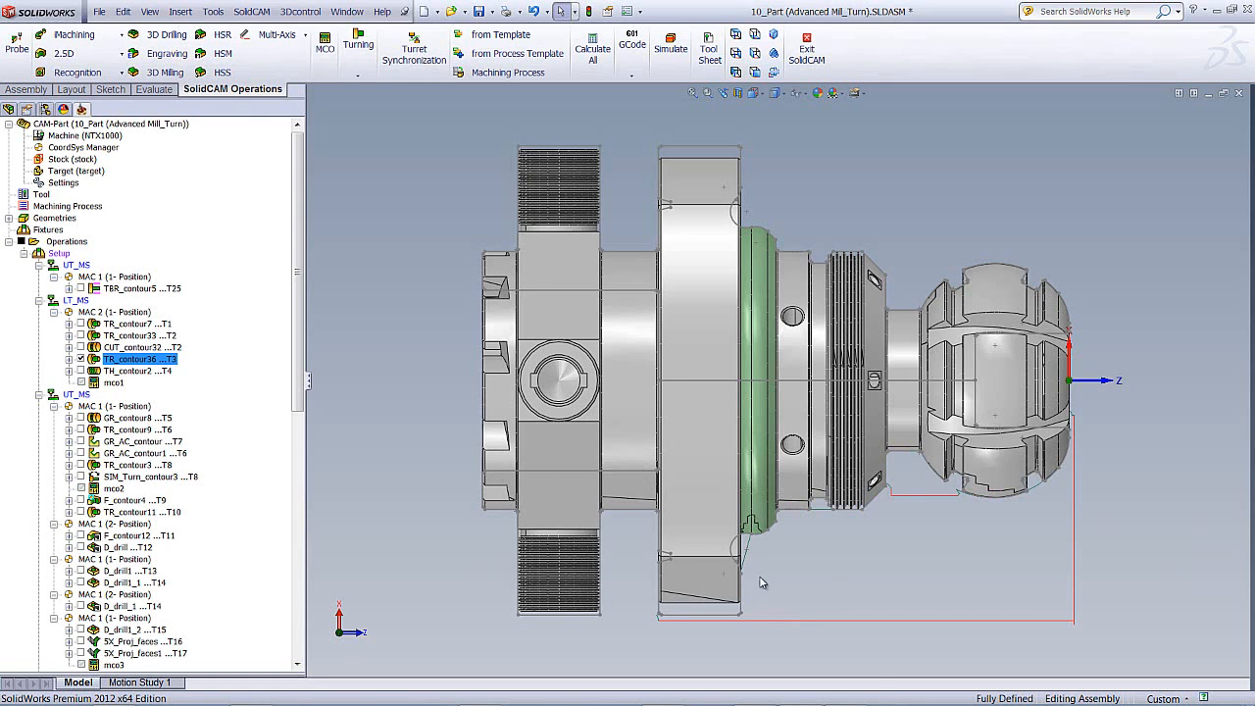
left_click(80, 358)
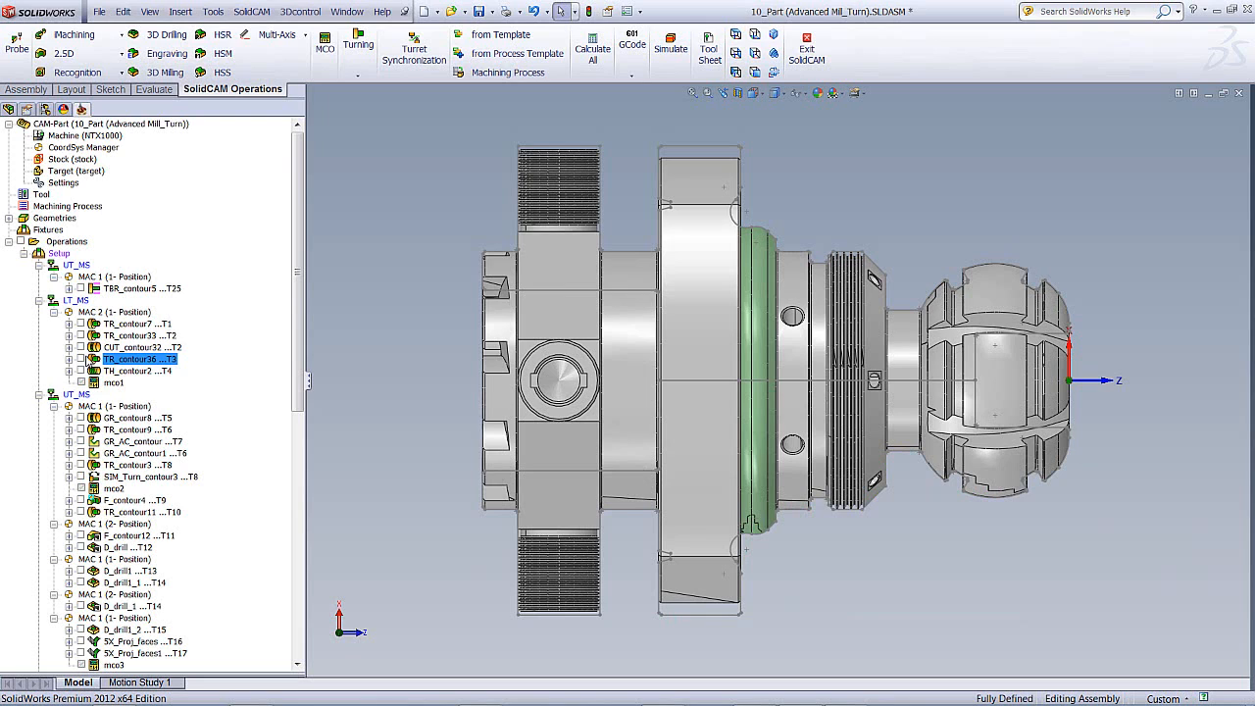
left_click(81, 359)
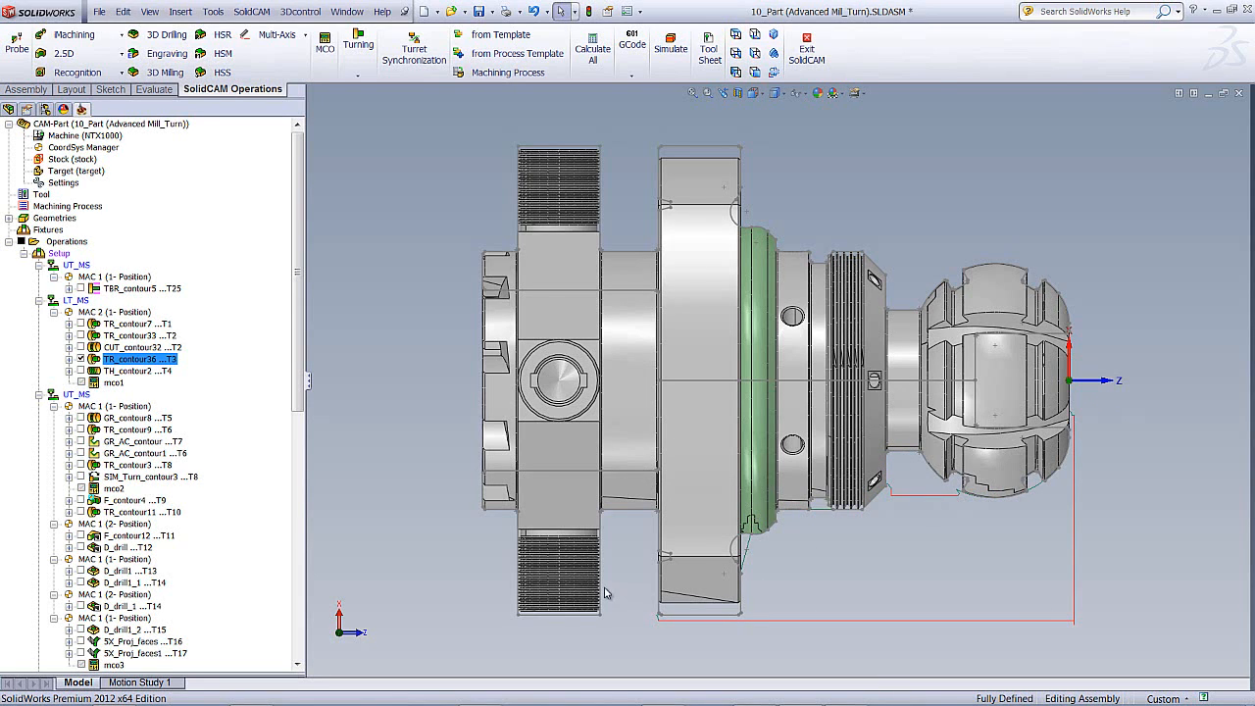
left_click(81, 359)
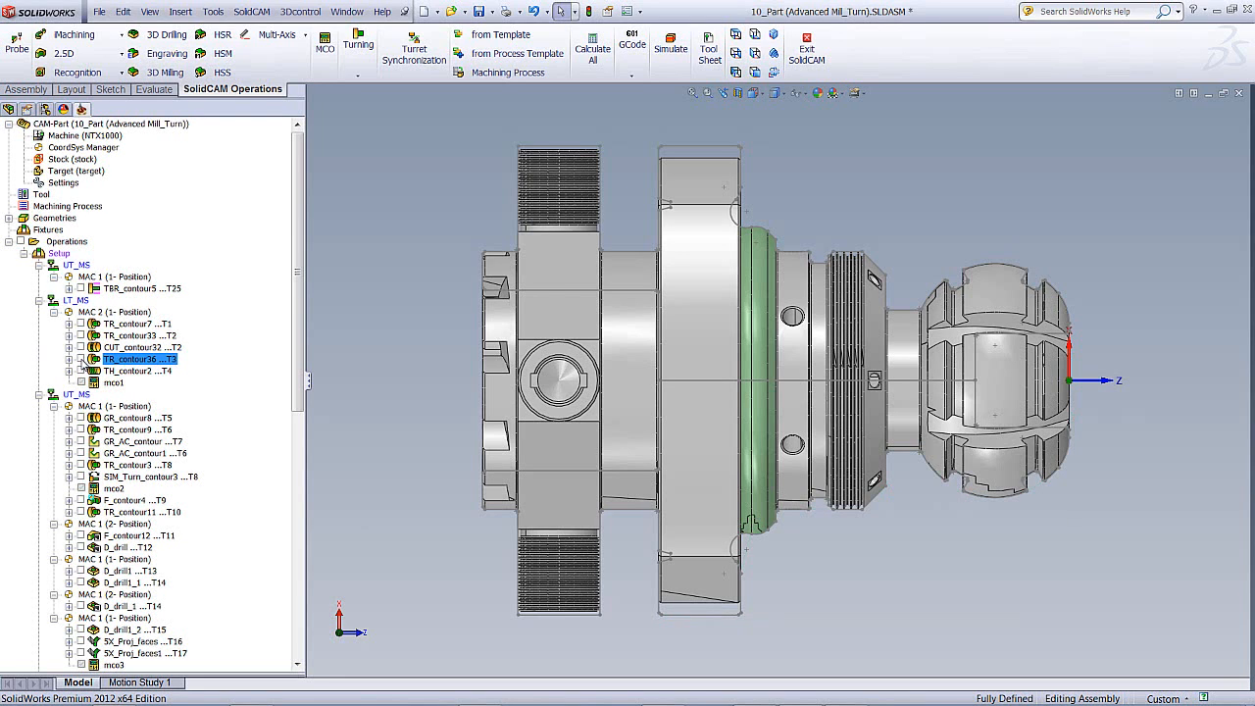
left_click(82, 371)
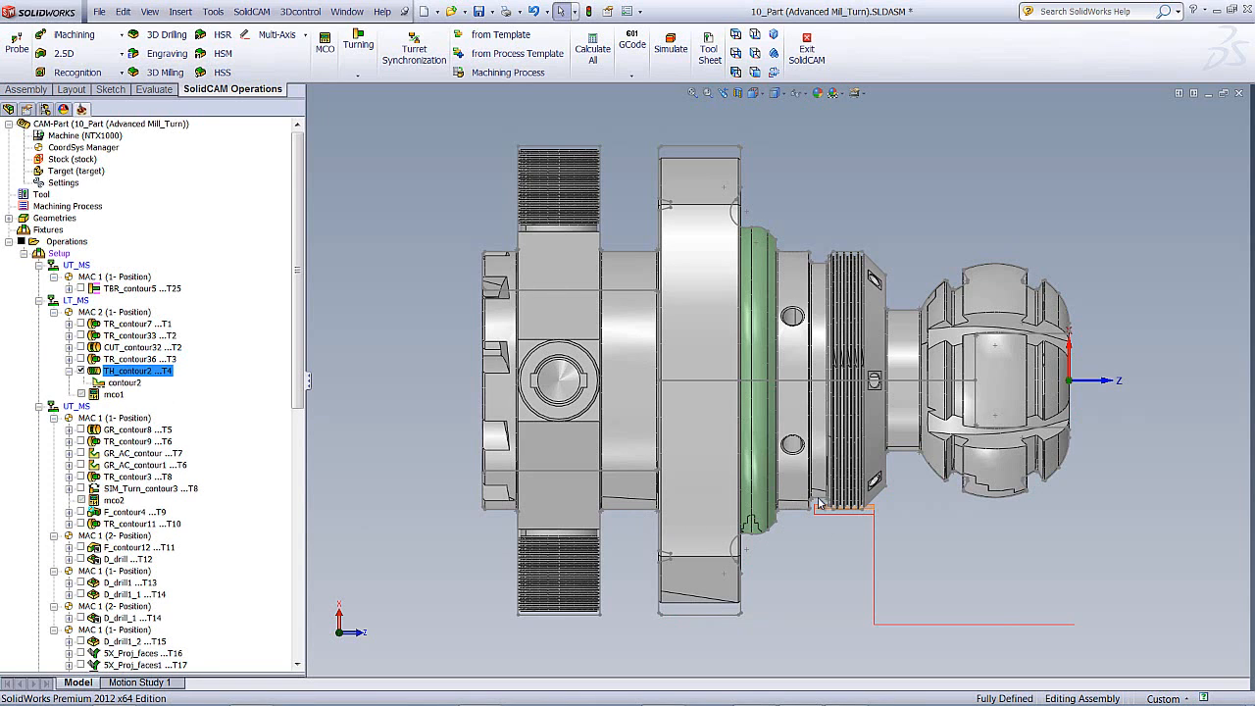
left_click(82, 371)
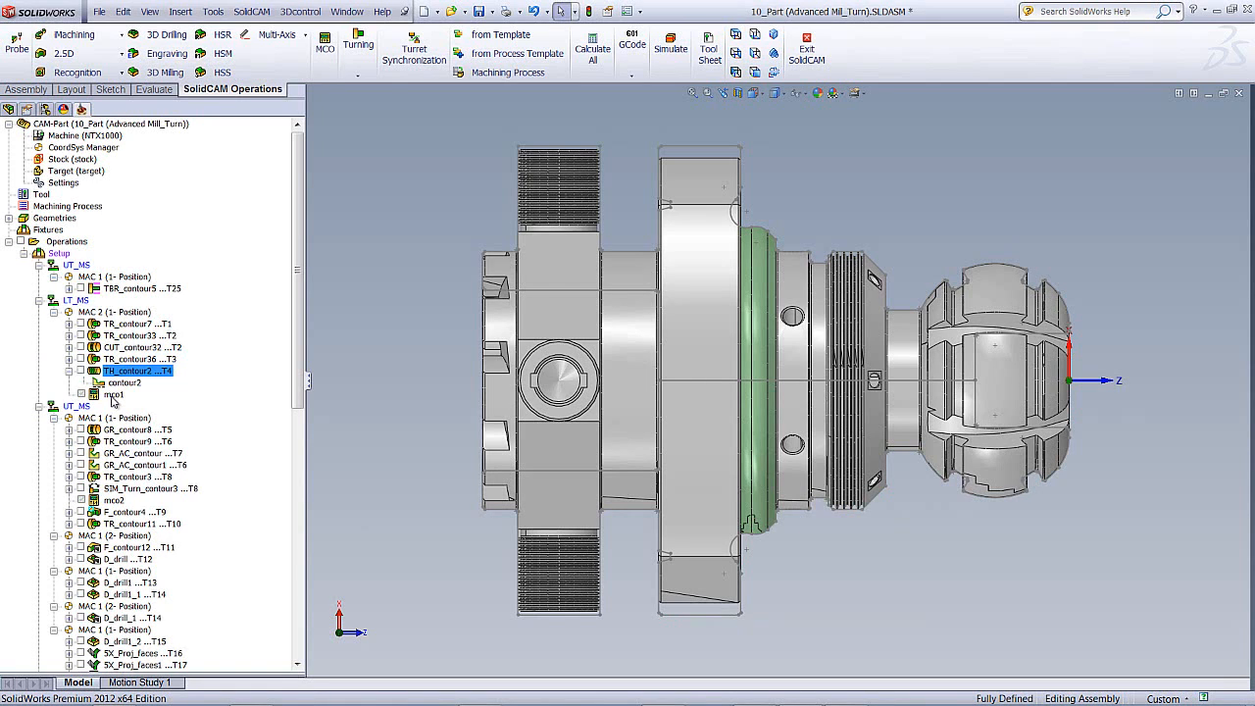
Open the machine control operation mco1 and examine the Movement positions defined for its turret
double_click(114, 397)
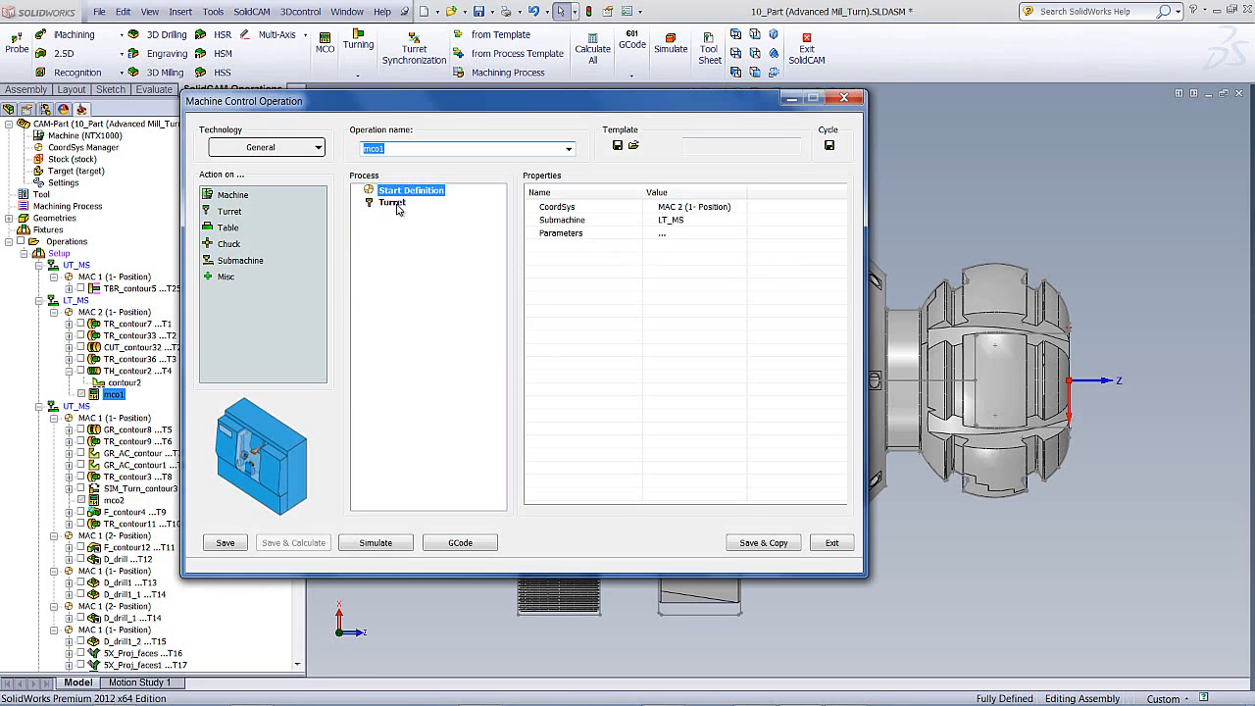
key("Escape")
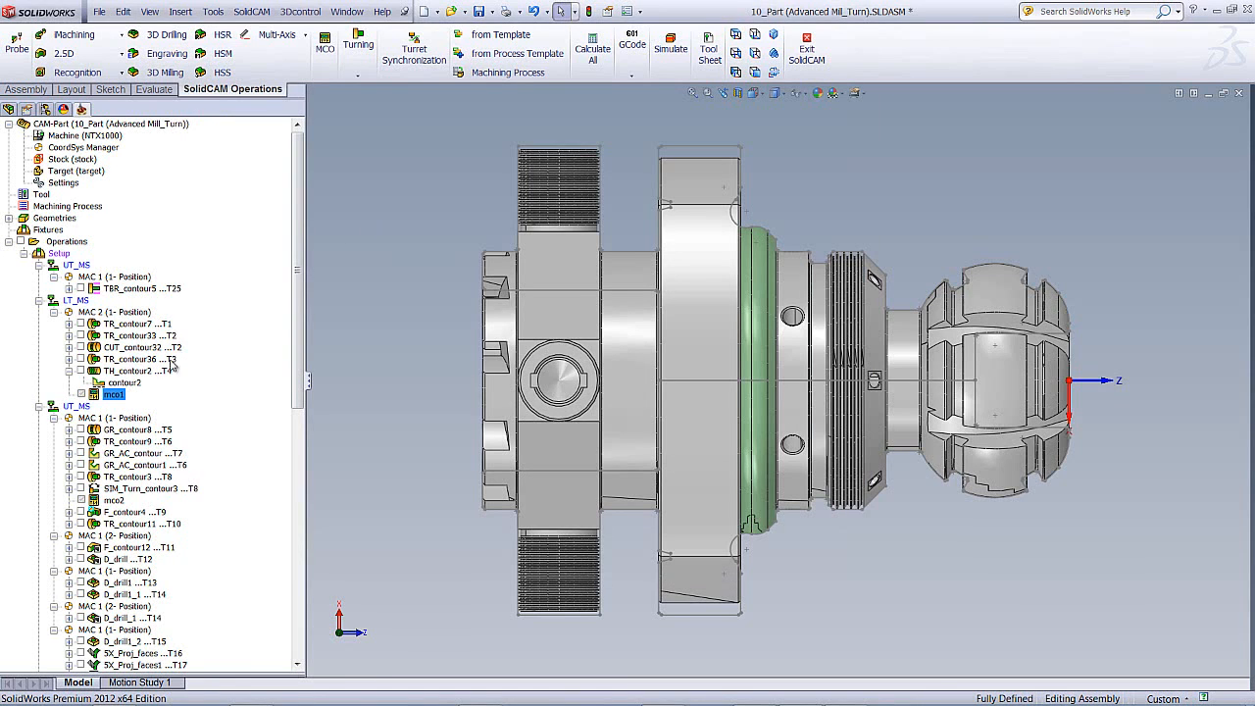
double_click(112, 394)
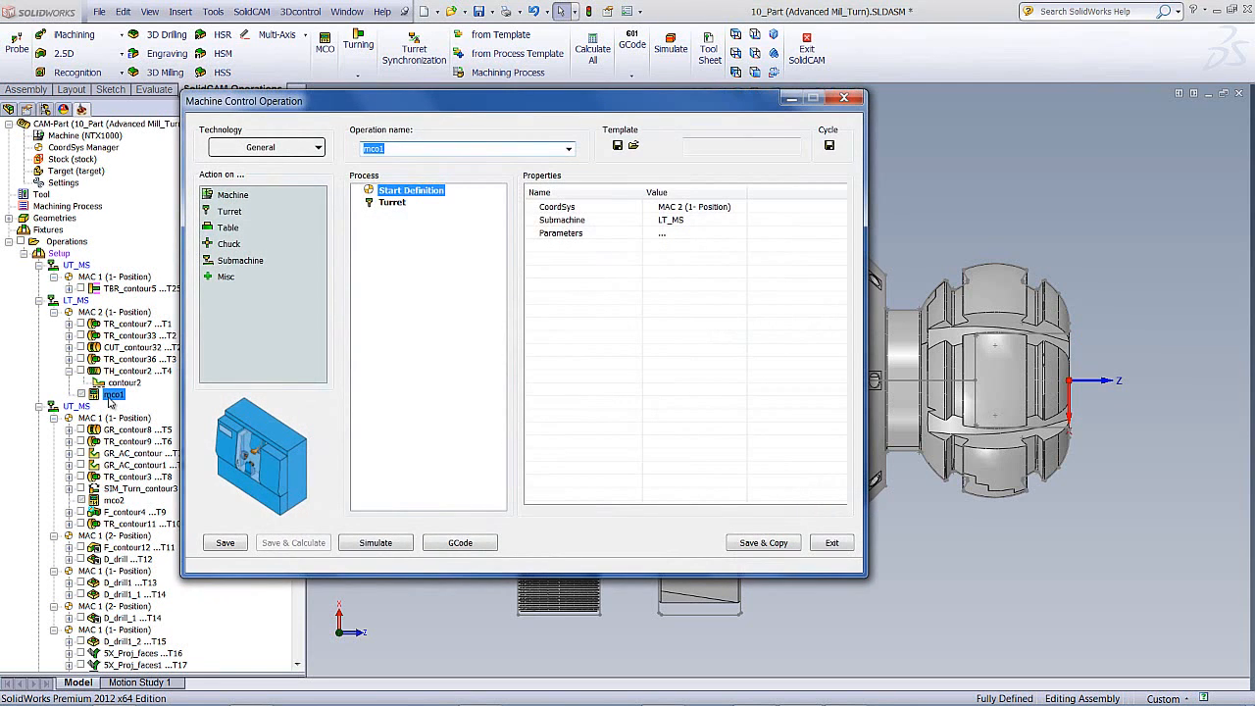
left_click(392, 203)
left_click(396, 204)
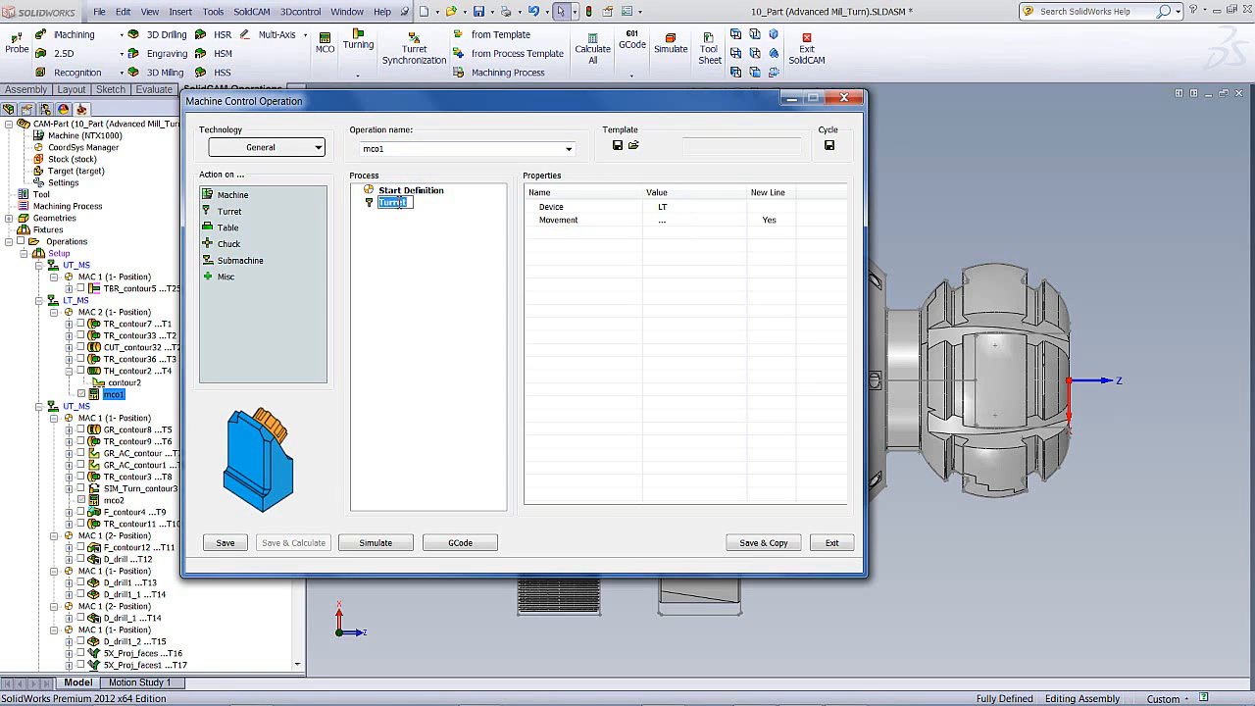
left_click(378, 204)
left_click(371, 209)
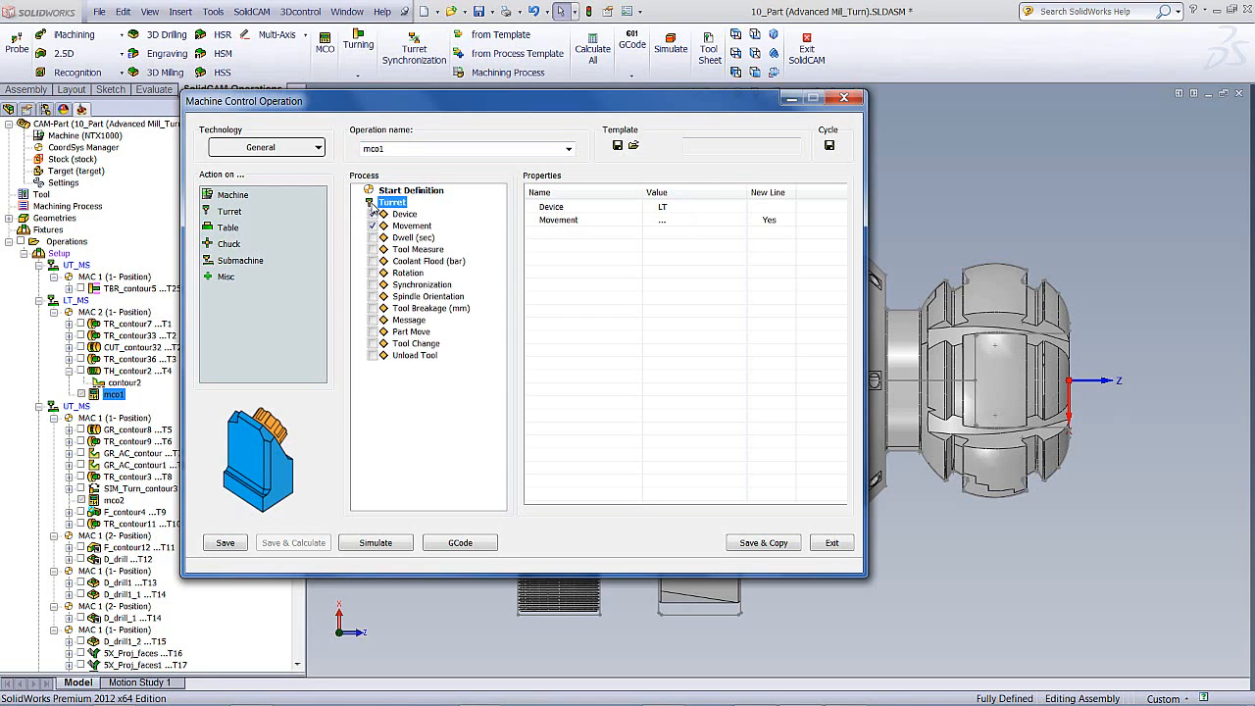
left_click(413, 229)
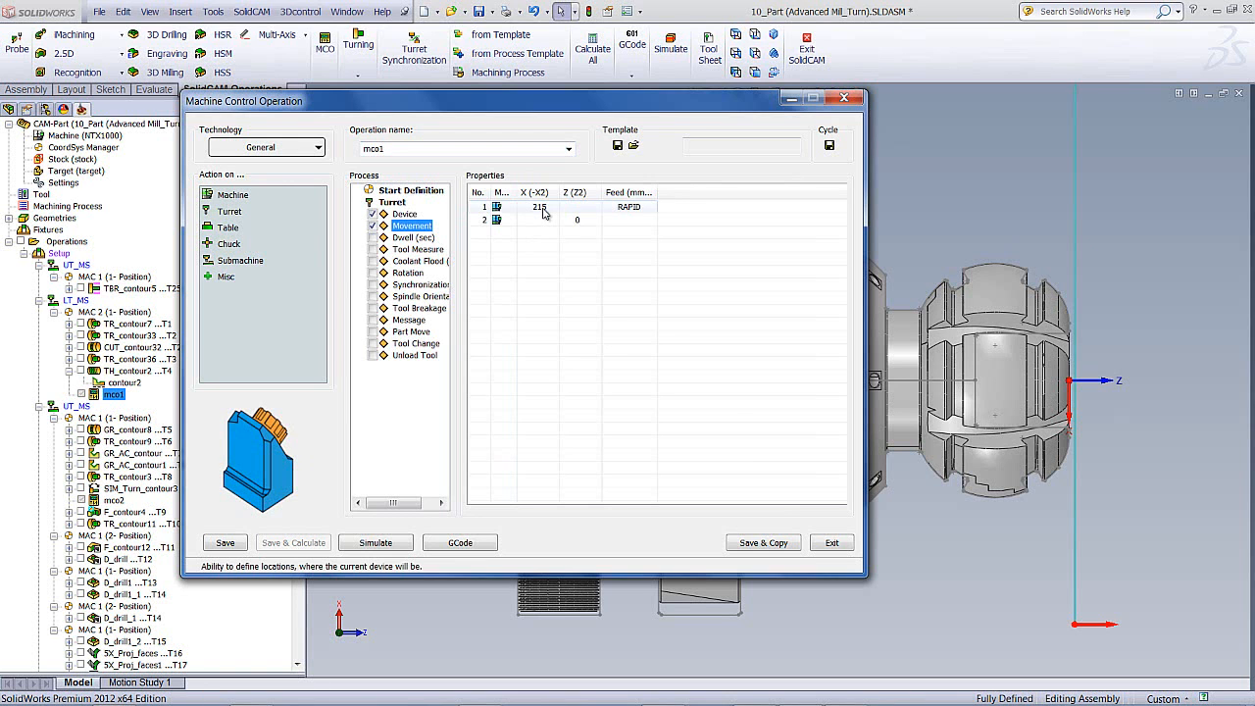
Switch to the MachSimIntegration machine simulator and move the X2 axis to about 136, then back to its upper limit
mouse_move(865, 698)
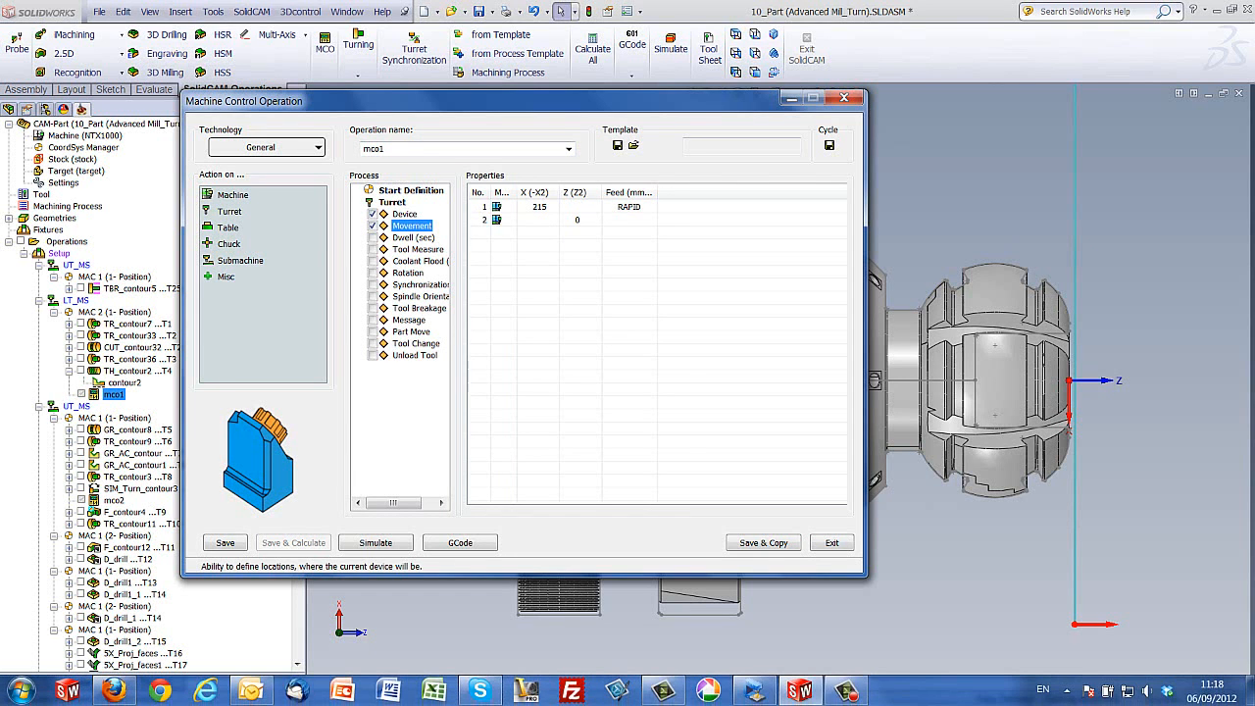
left_click(754, 691)
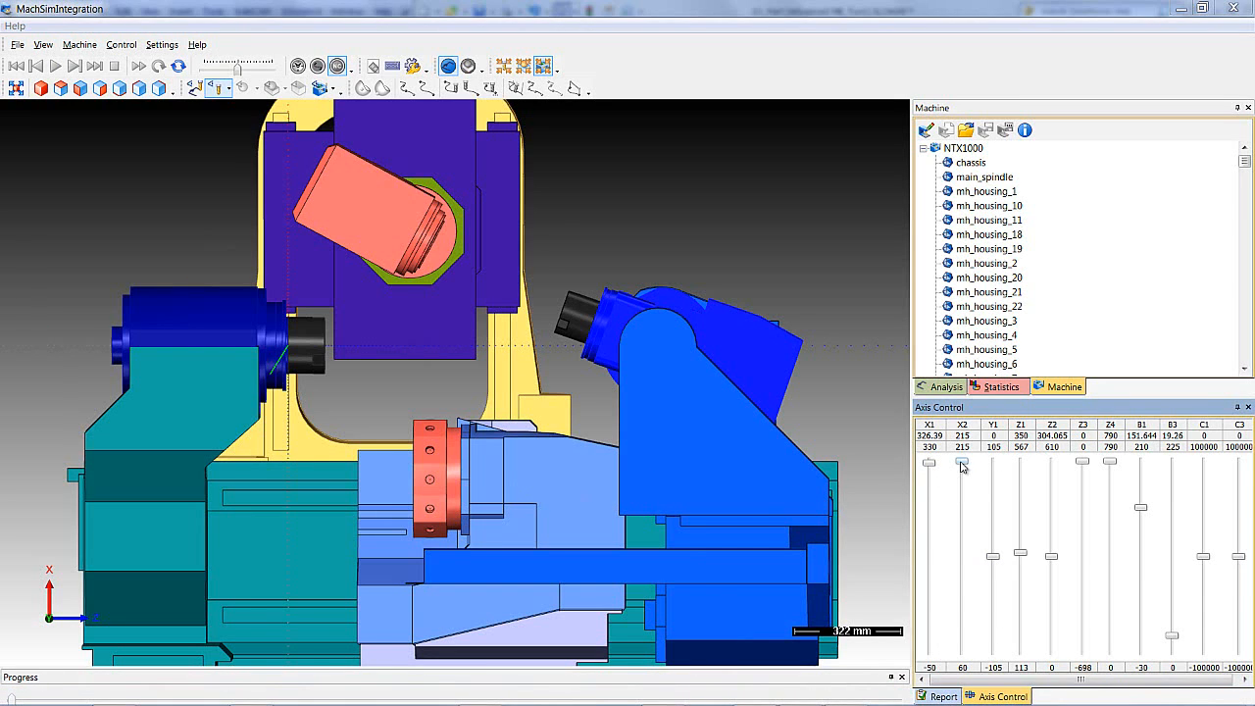
left_click_drag(961, 466, 961, 565)
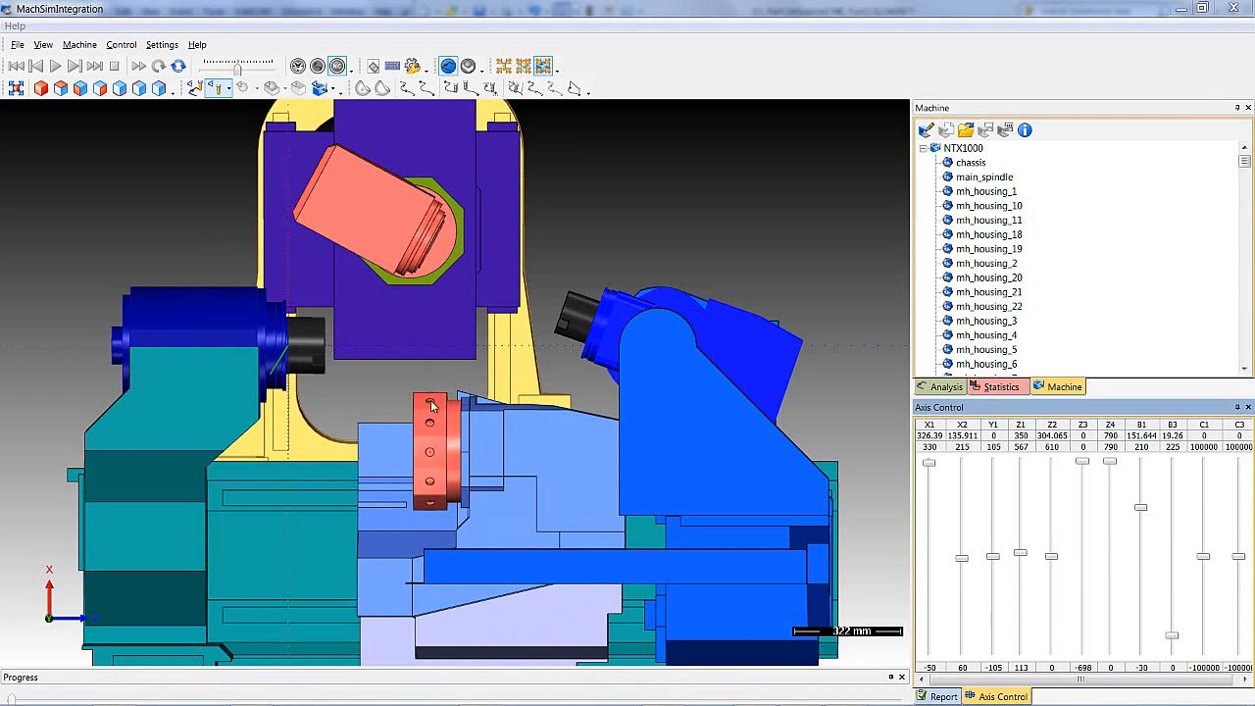
left_click(961, 558)
left_click_drag(961, 558, 967, 443)
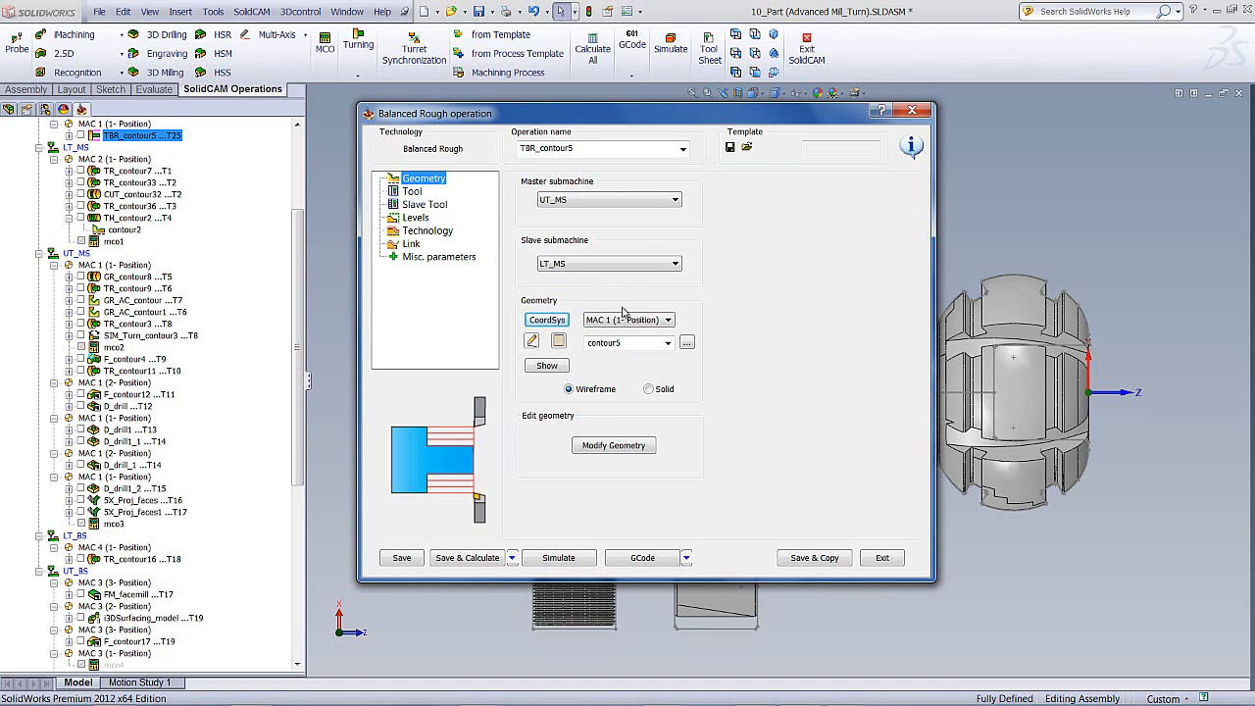
Show the contour5 geometry of the balanced rough operation, then review its main tool and slave tool data
left_click(547, 367)
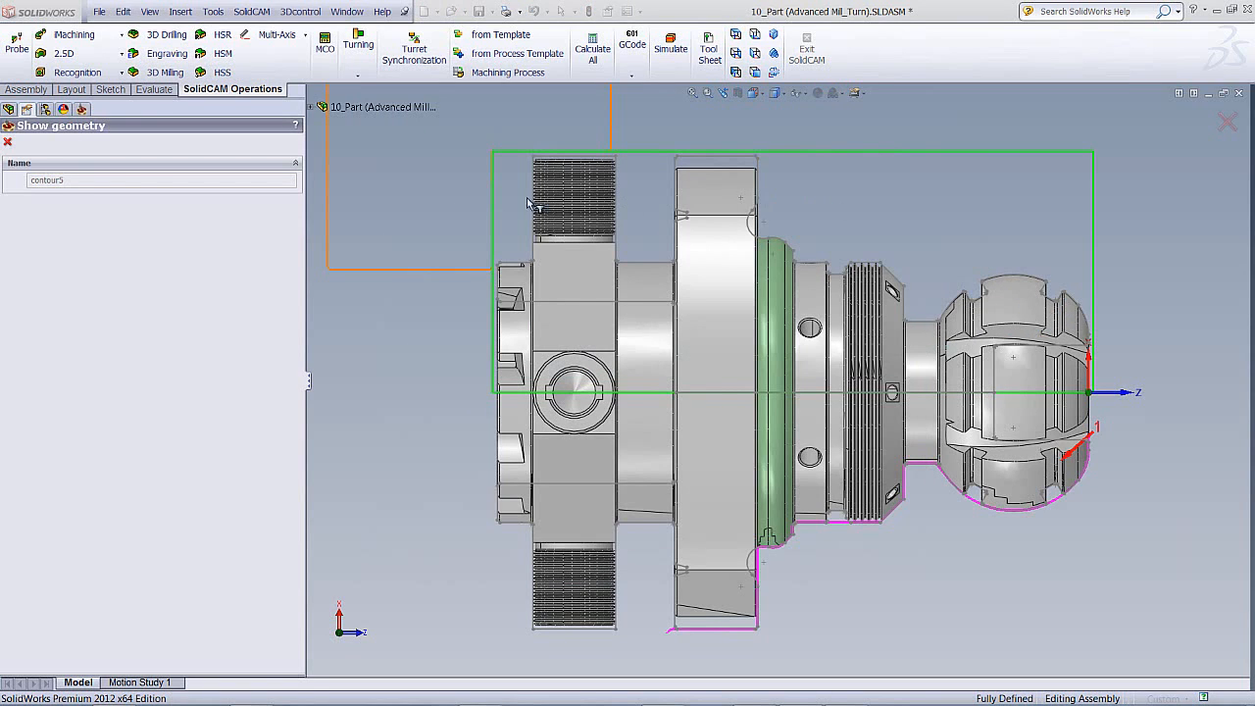
left_click(7, 141)
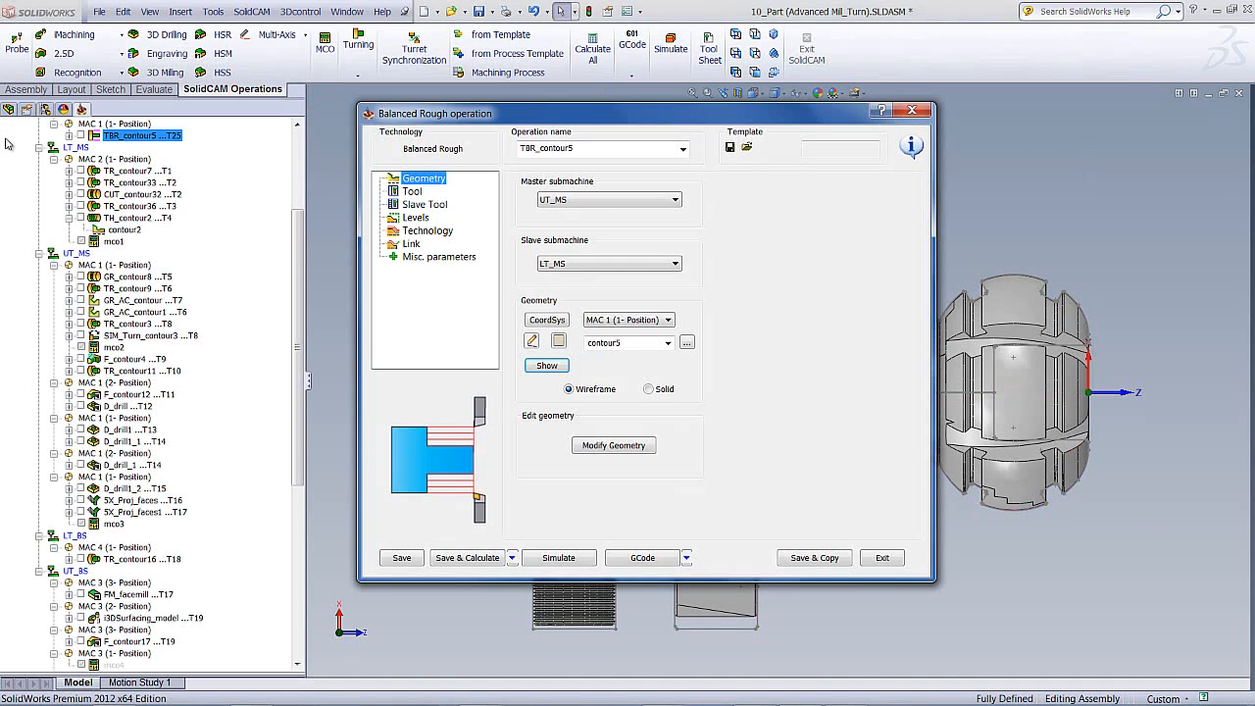
left_click(413, 192)
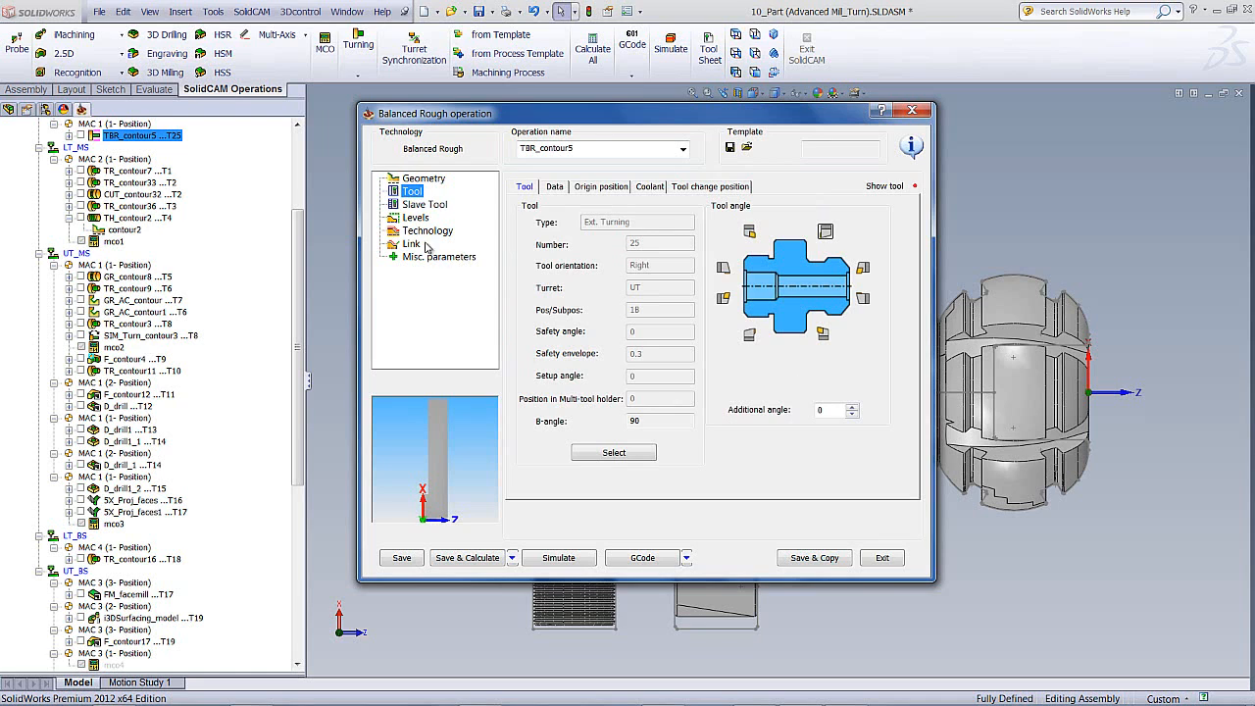
left_click(415, 205)
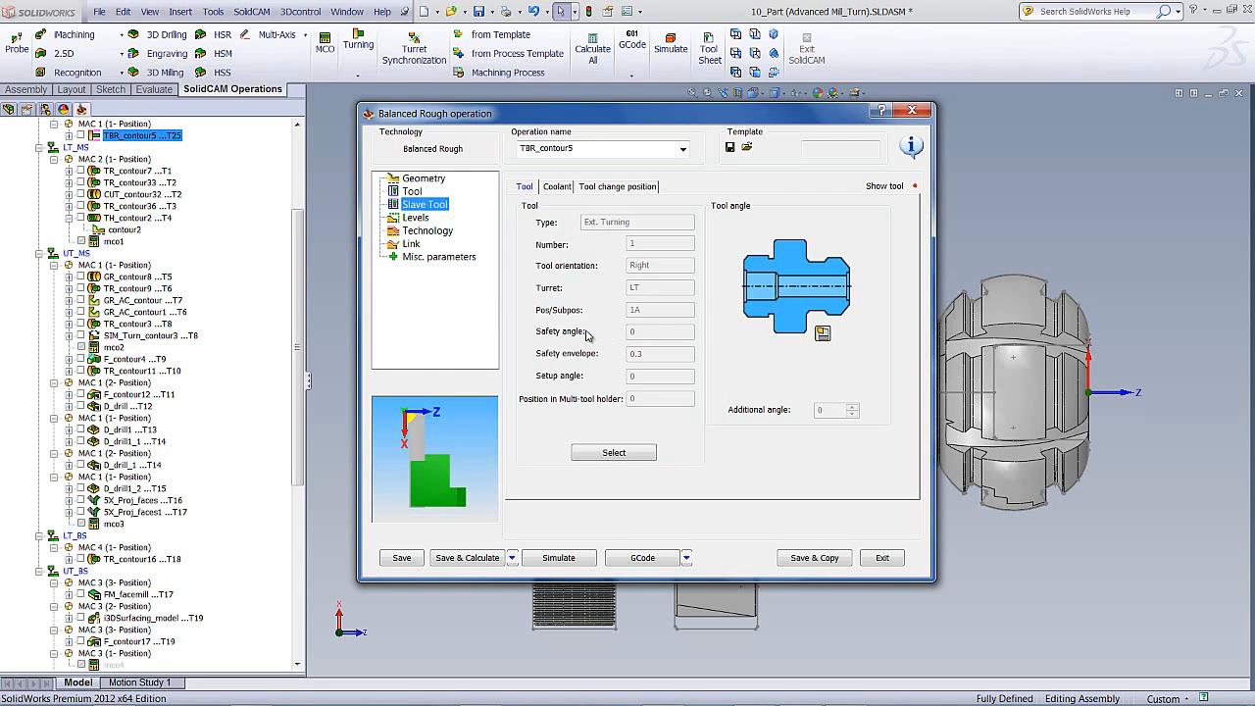
Review the technology settings of the balanced rough operation, including the available balanced modes, keeping Trailing
left_click(413, 234)
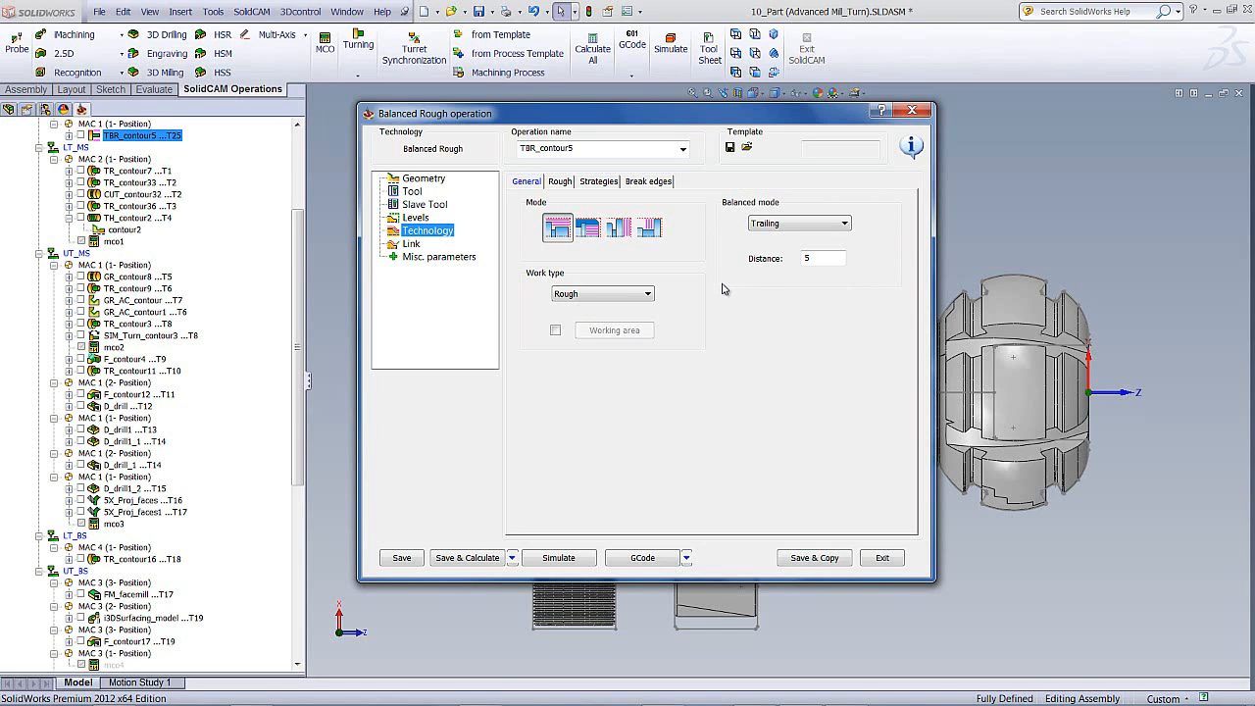
left_click(787, 225)
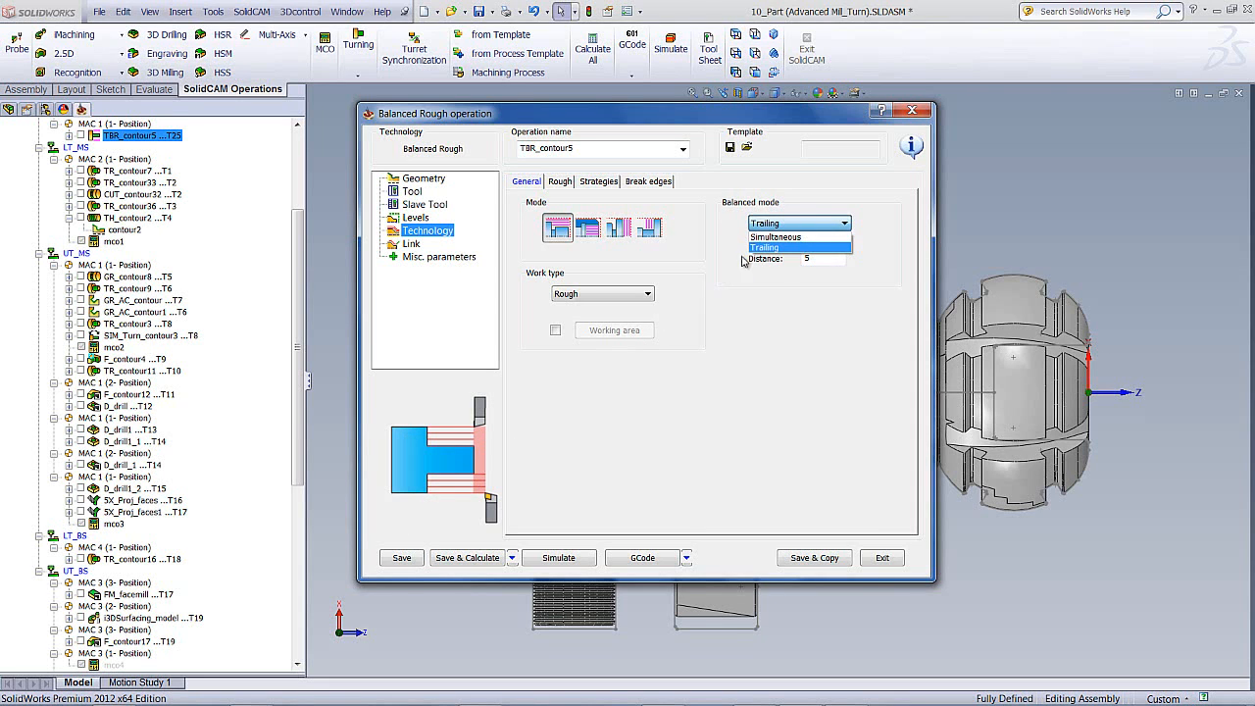
left_click(824, 194)
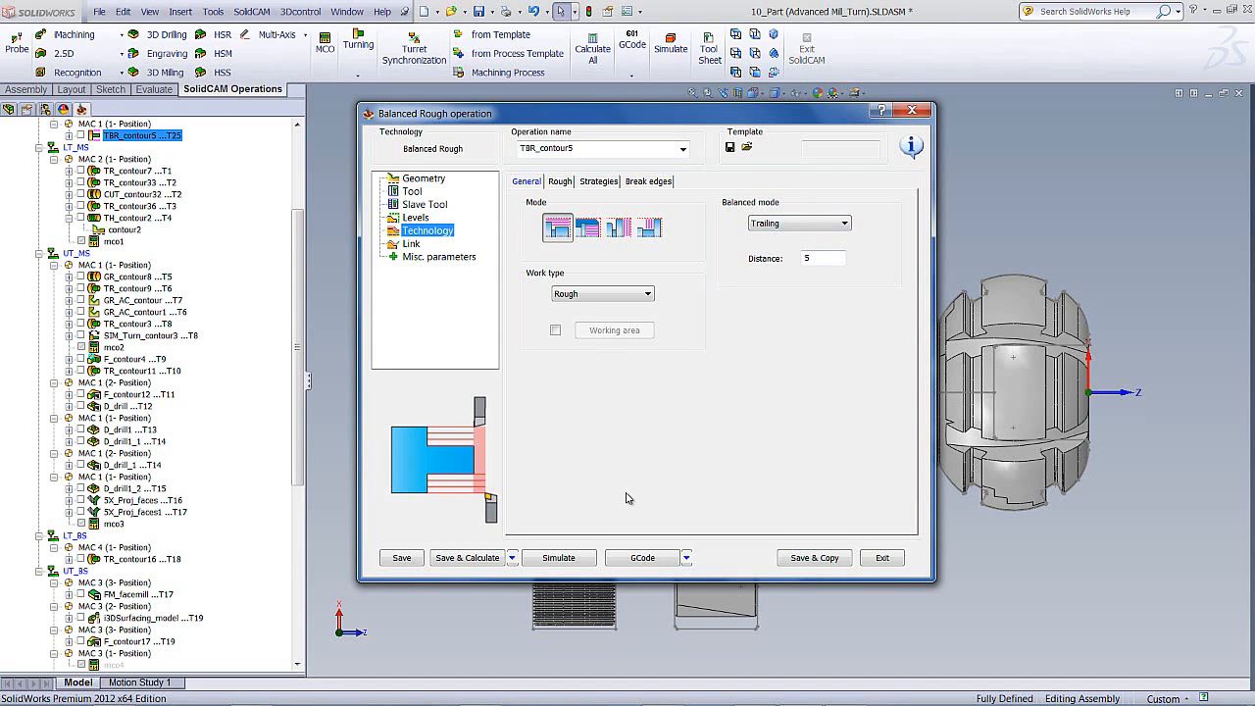
Run the Turning simulation of the TBR_contour5 balanced rough operation and watch both tools cut the stock
left_click(560, 558)
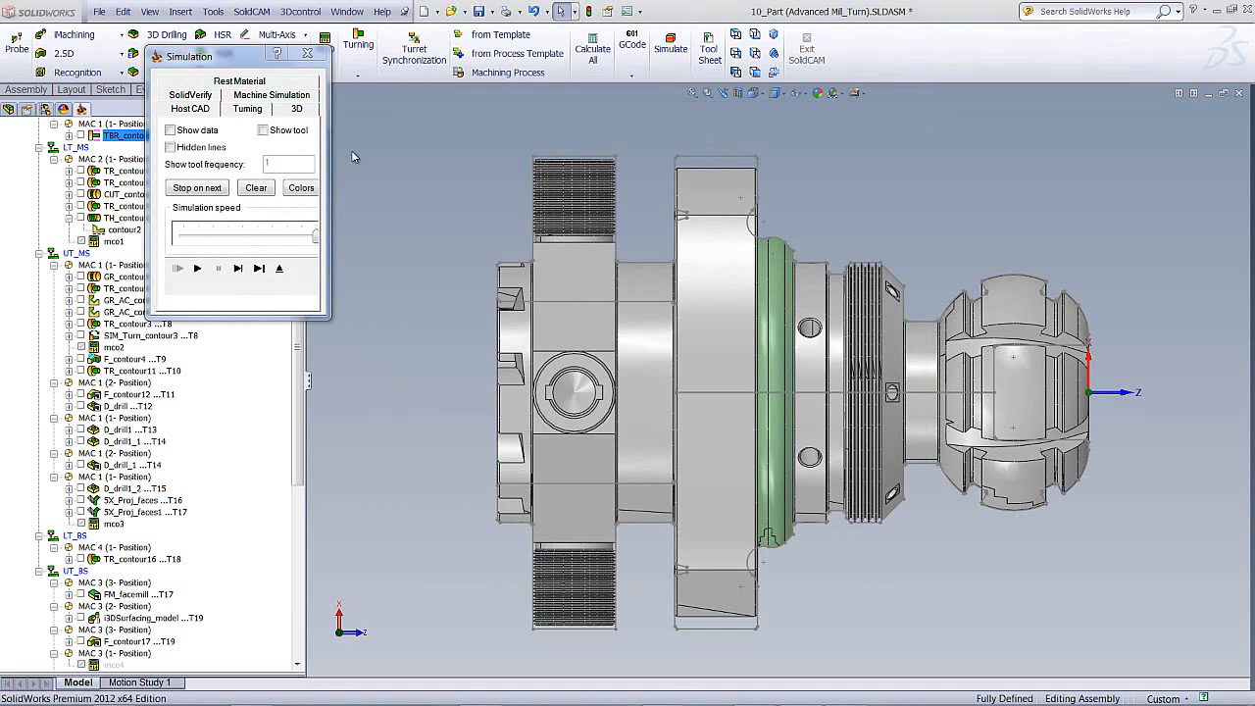
left_click(247, 109)
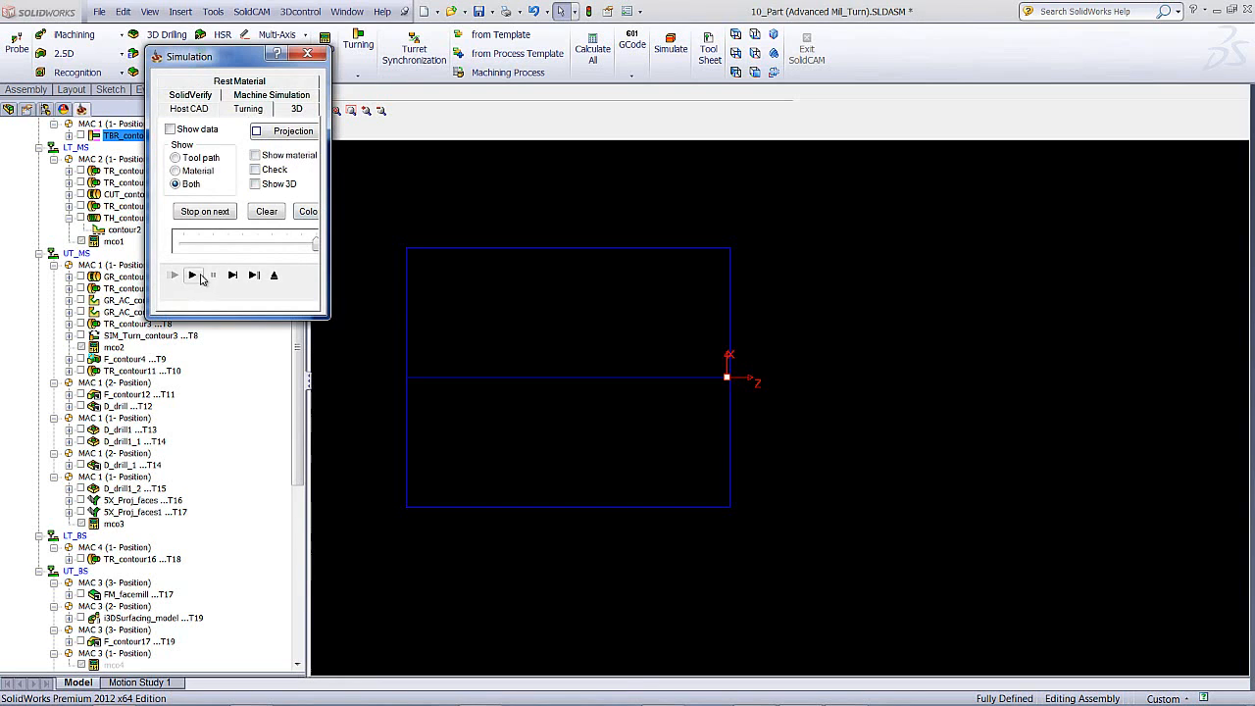
left_click(192, 275)
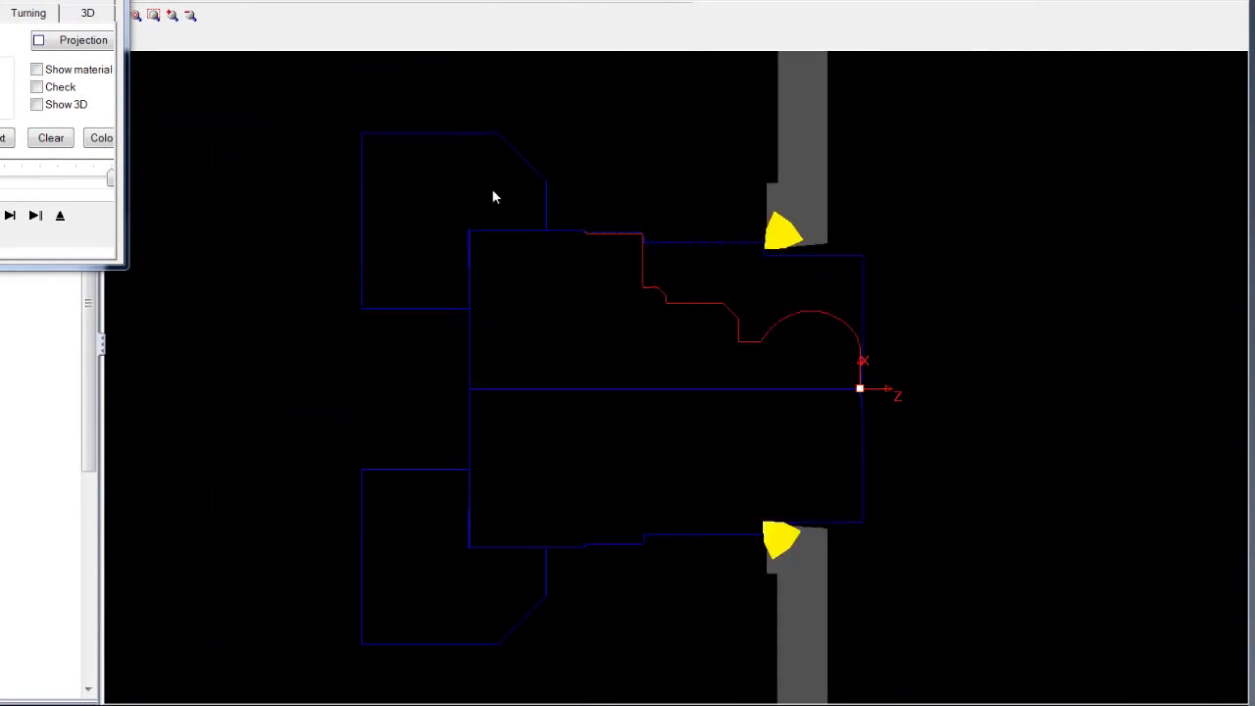
scroll(541, 343, "down", 2)
scroll(541, 343, "up", 2)
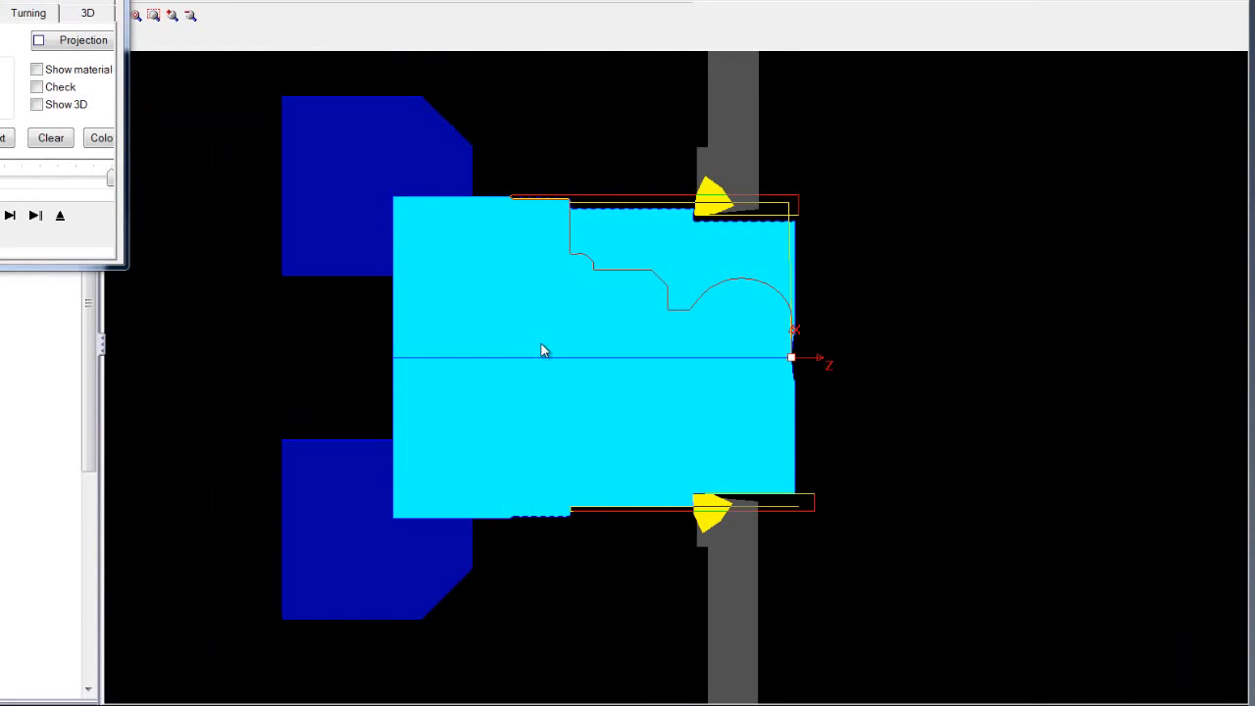
scroll(624, 303, "up", 1)
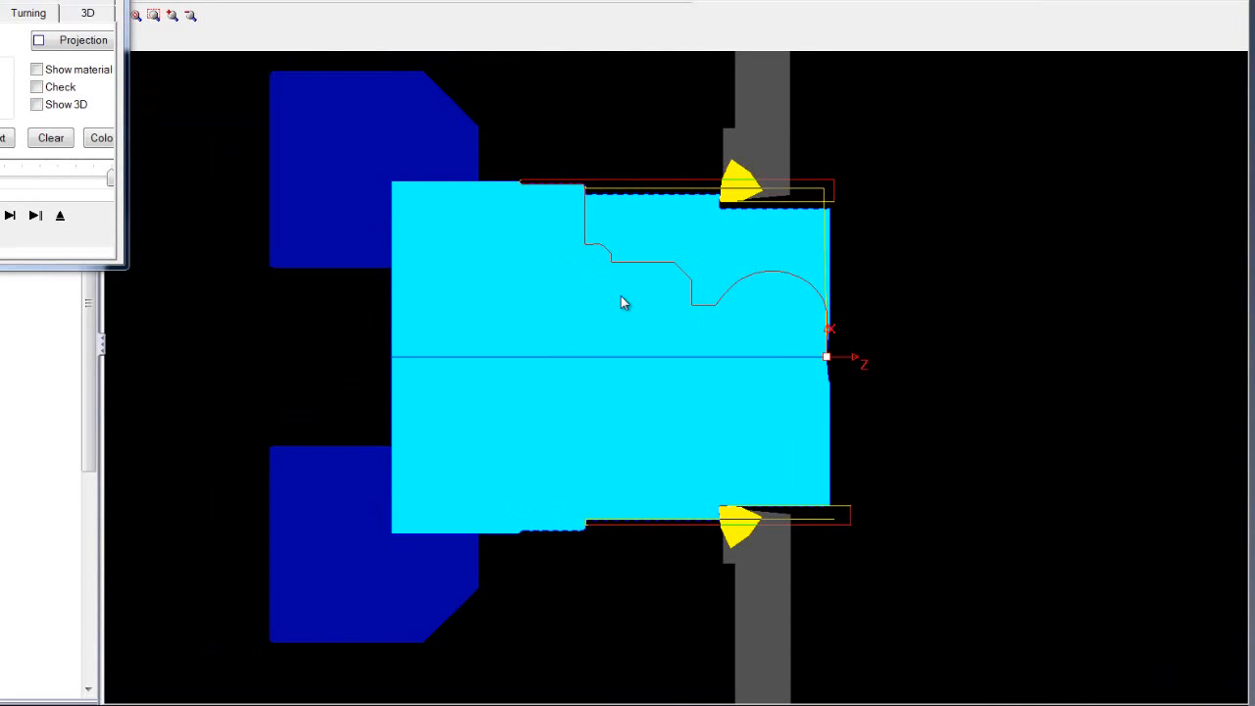
Inspect both tools on the stock up close and continue playing the balanced rough Turning simulation
scroll(621, 297, "down", 2)
scroll(620, 296, "up", 3)
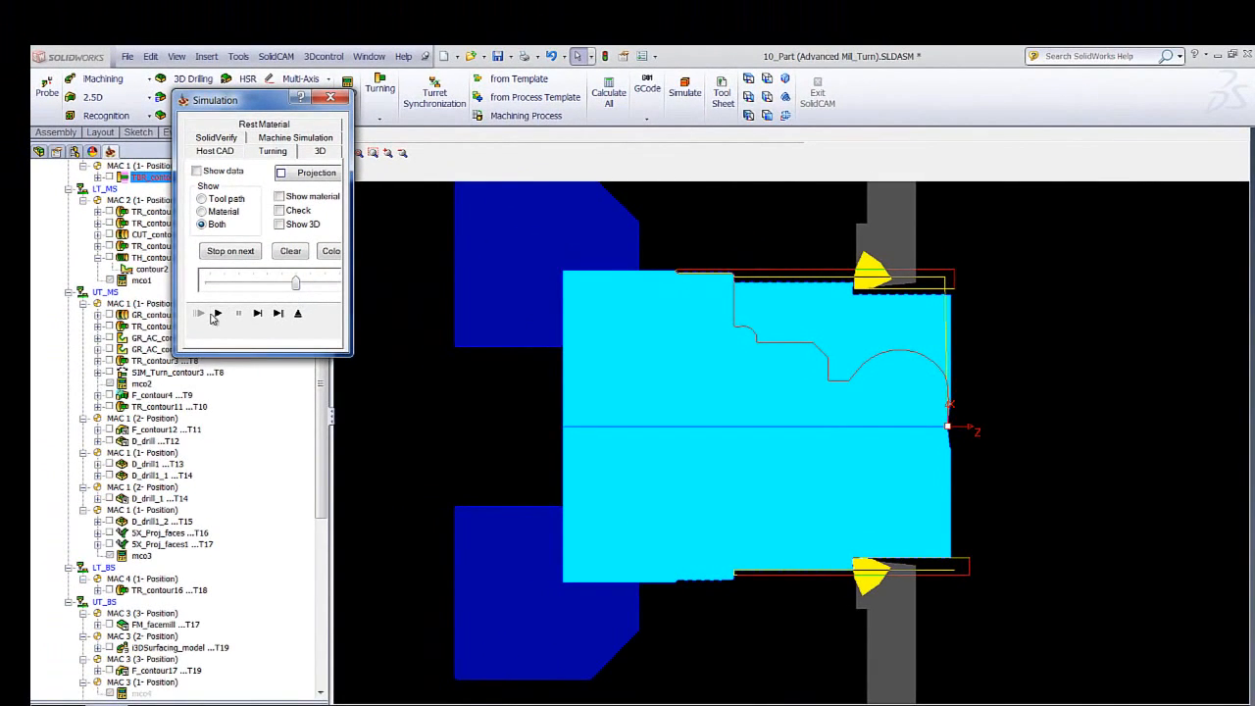
left_click(217, 313)
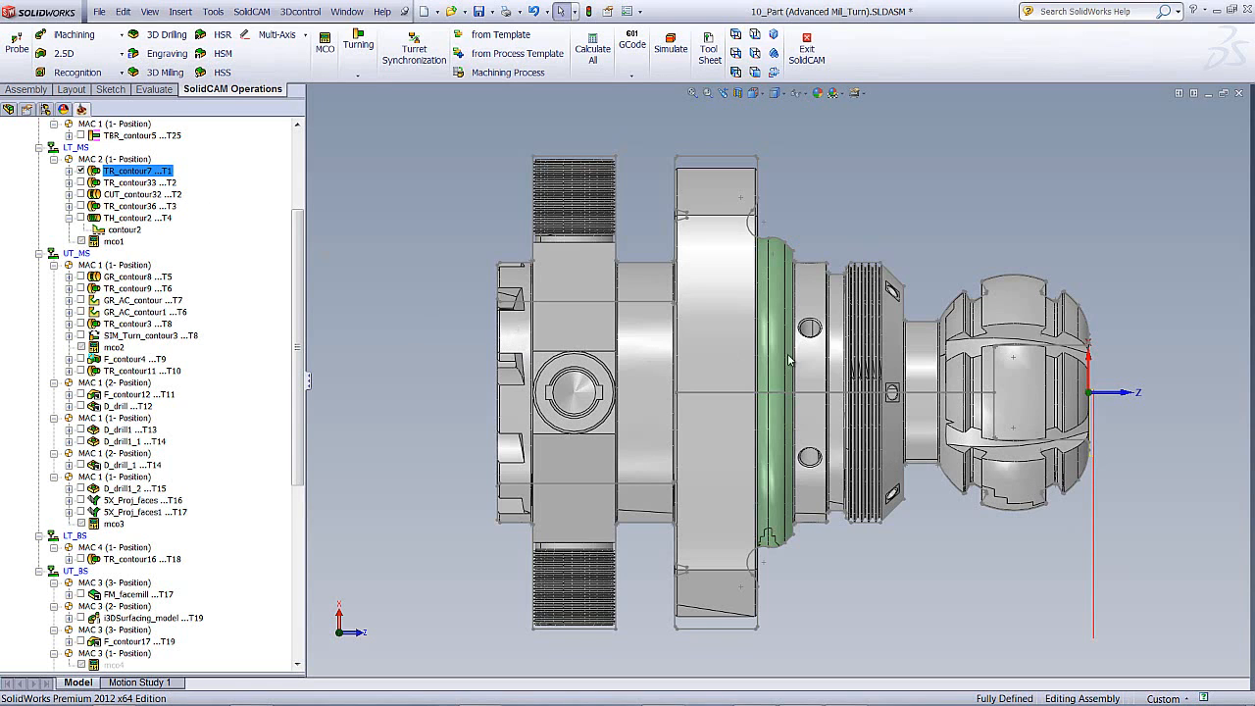
Open the TR_contour7 turning operation, show its contour7 geometry on the model, and close the operation unchanged
scroll(1180, 425, "down", 2)
scroll(1181, 425, "down", 2)
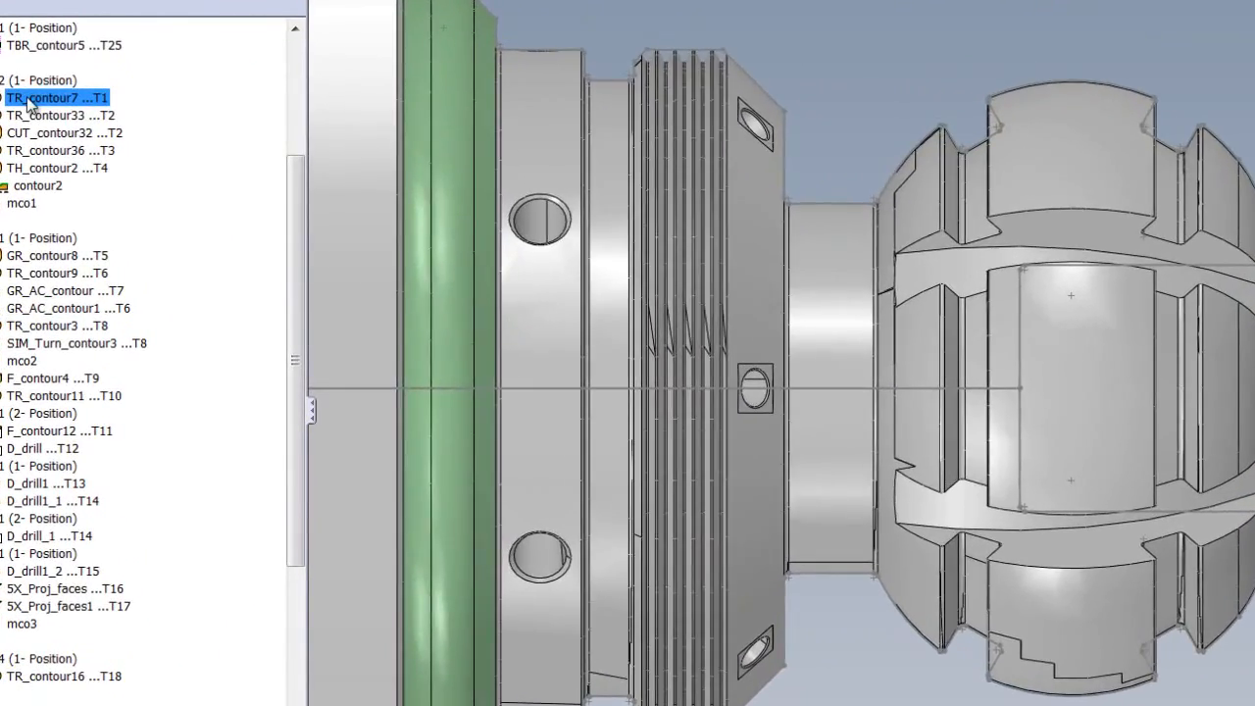
double_click(119, 173)
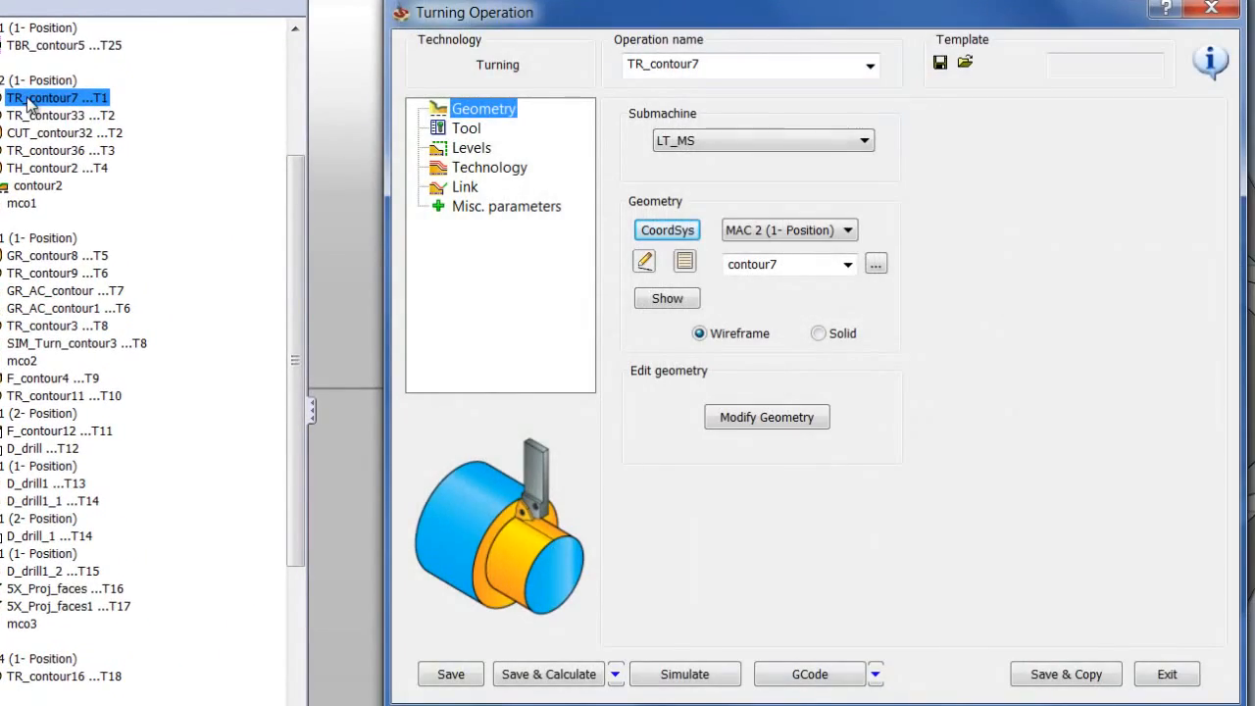
left_click(667, 298)
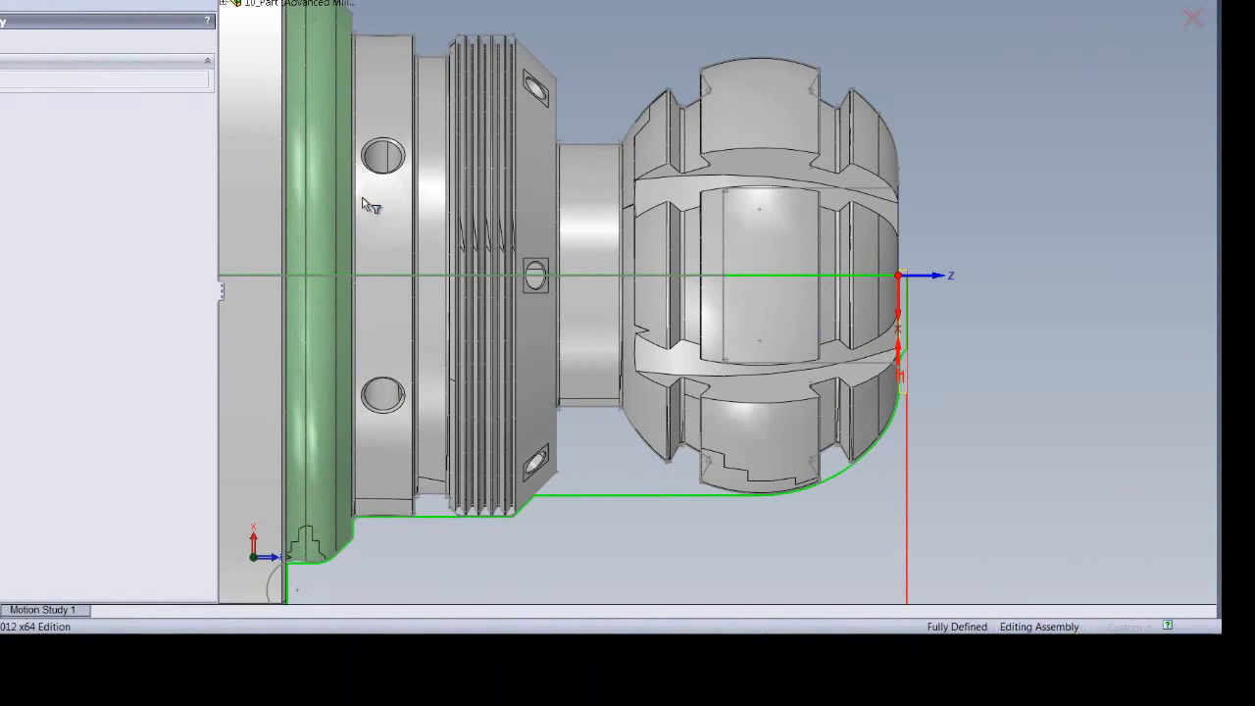
key("Escape")
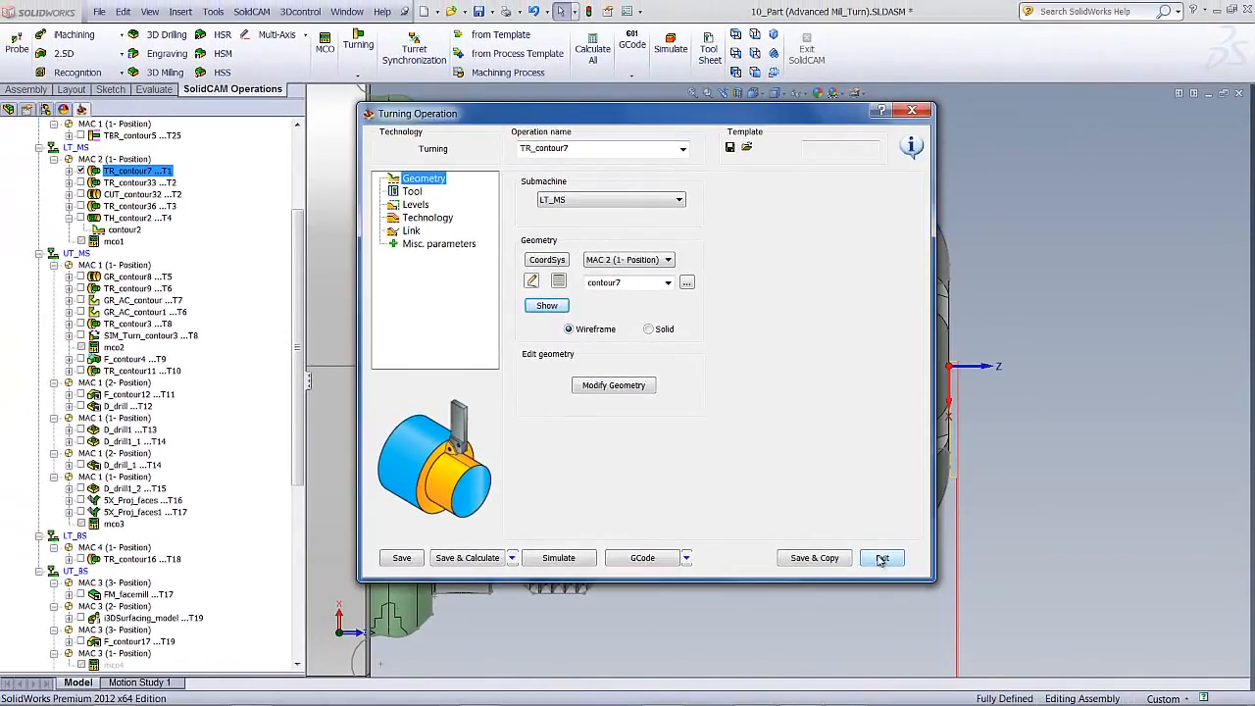
left_click(830, 481)
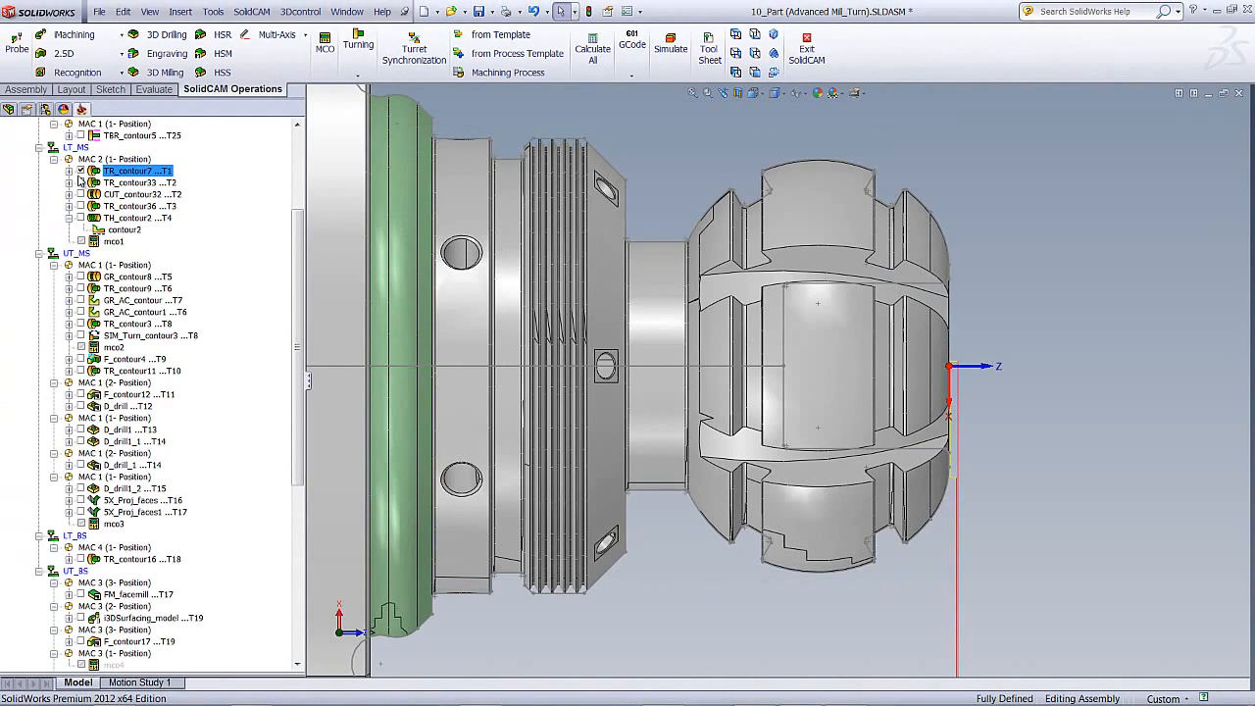
Display the TR_contour33 tool path, hide it, and review the operation's contour33 geometry on the model
left_click(91, 182)
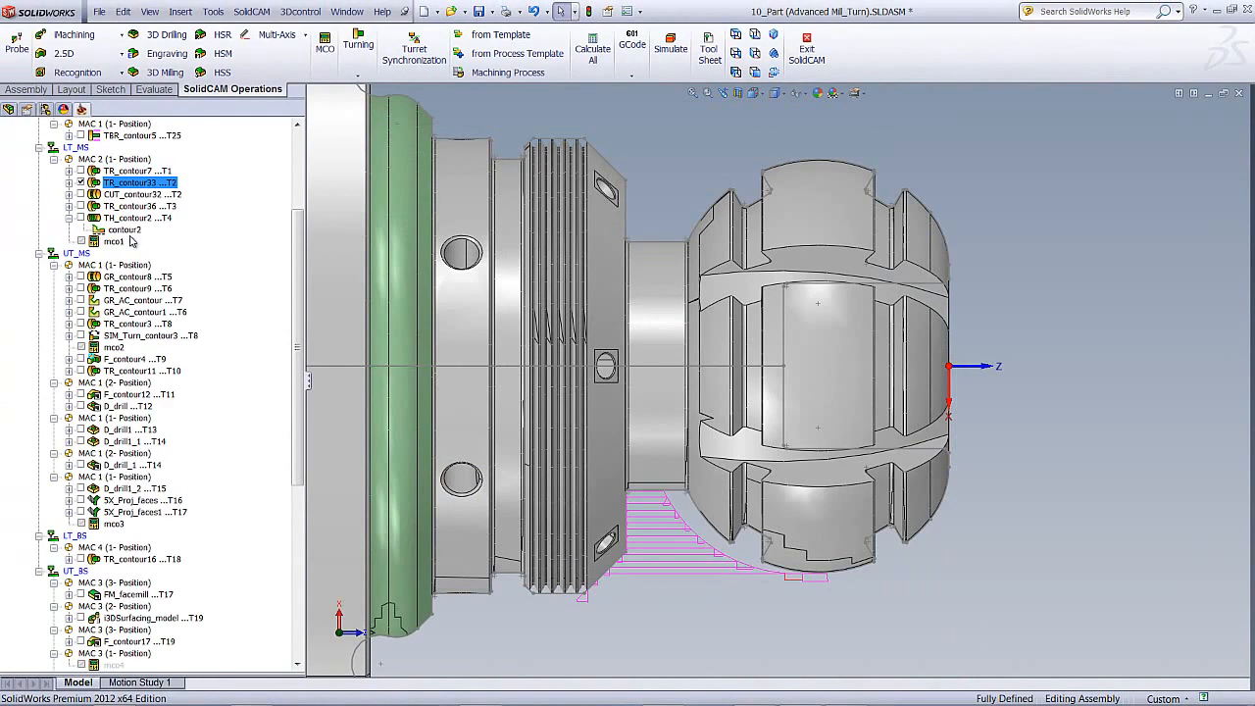
left_click(84, 183)
double_click(127, 185)
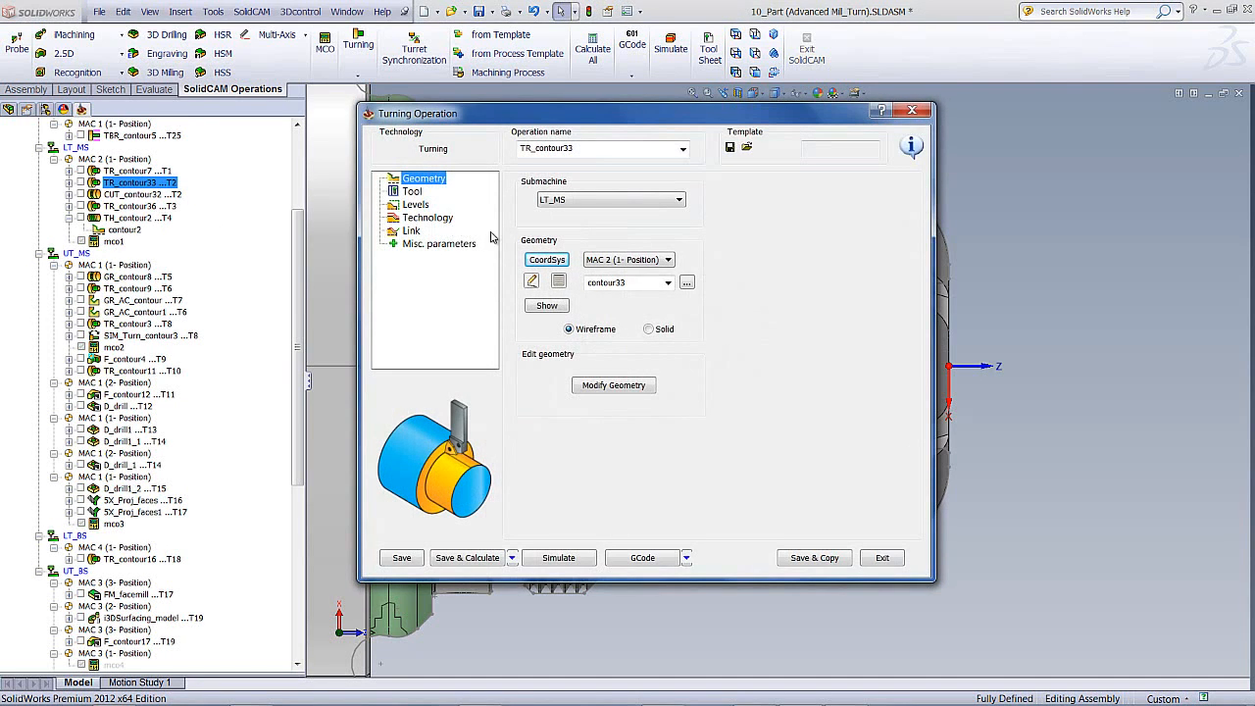
left_click(553, 306)
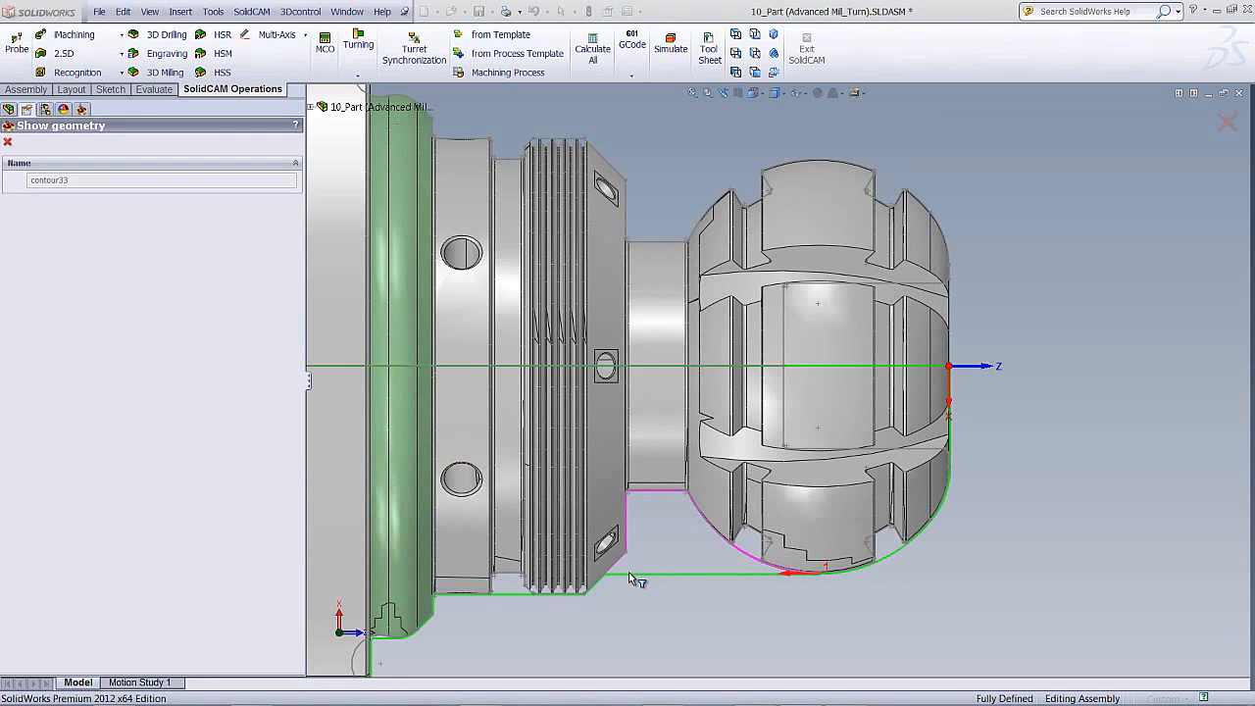
left_click(7, 144)
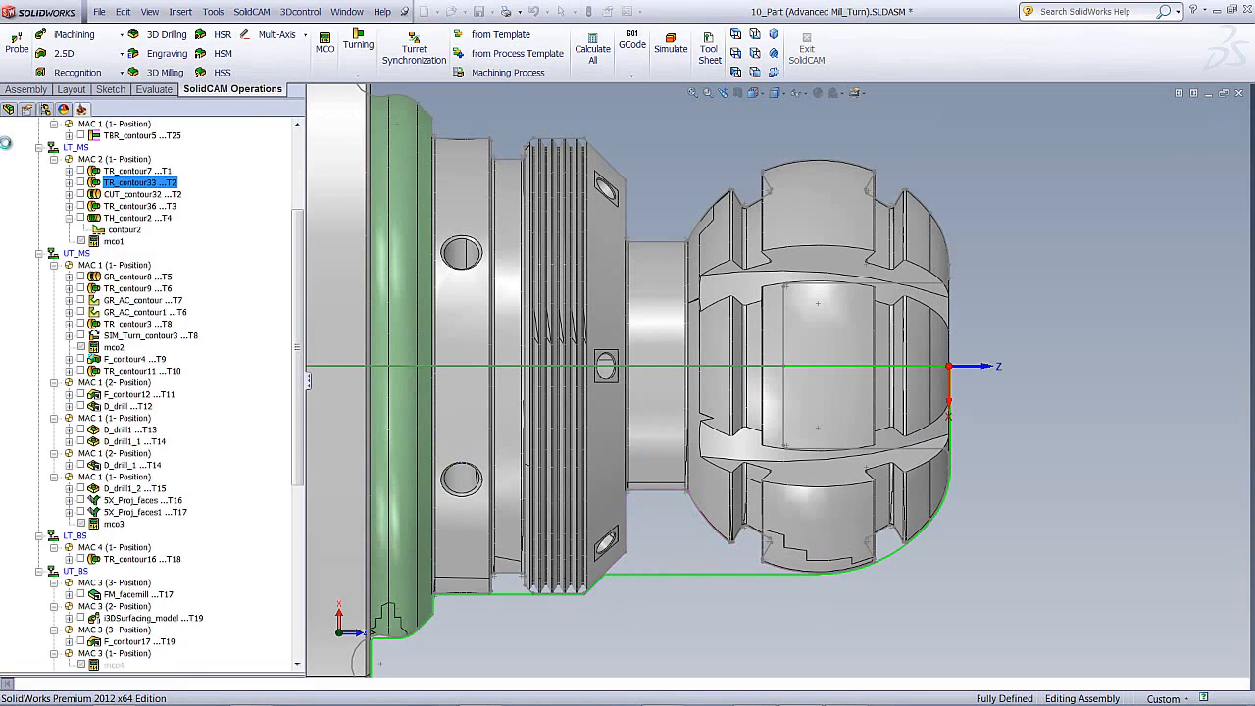
left_click(893, 562)
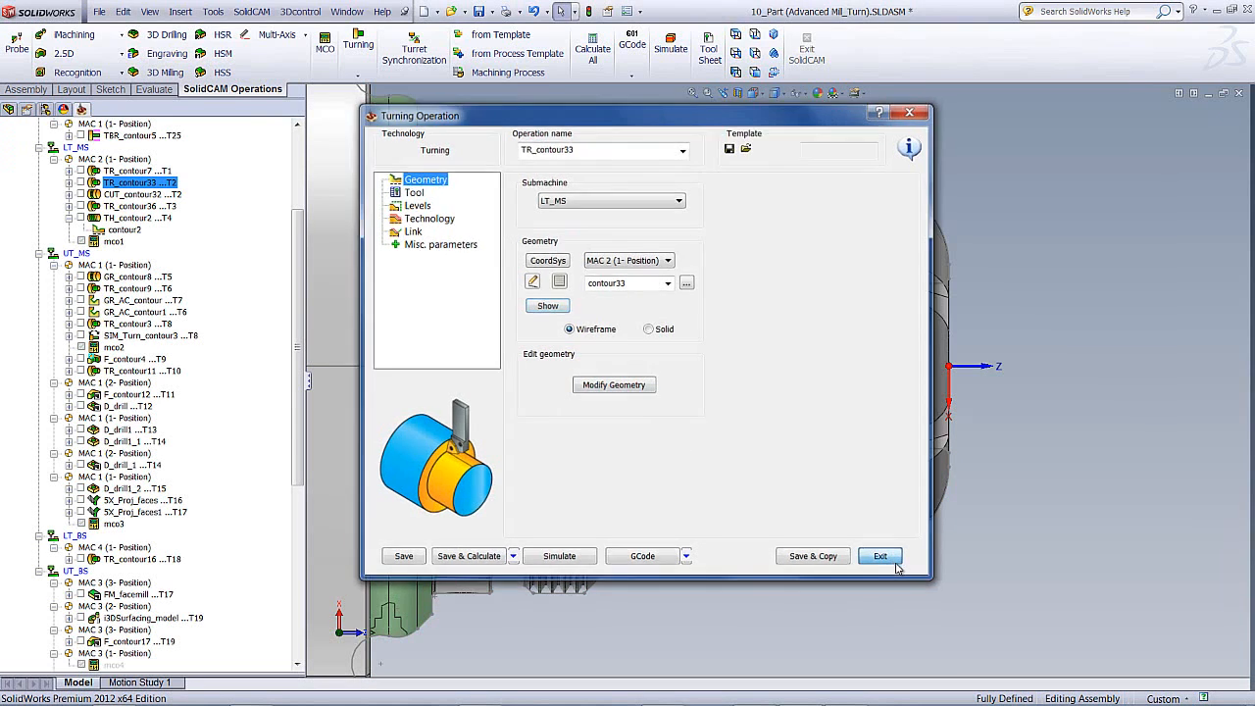
Review the CUT_contour32 cutoff operation: its tool path, contour32 geometry and external grooving tool, rotating the tool preview
left_click(84, 195)
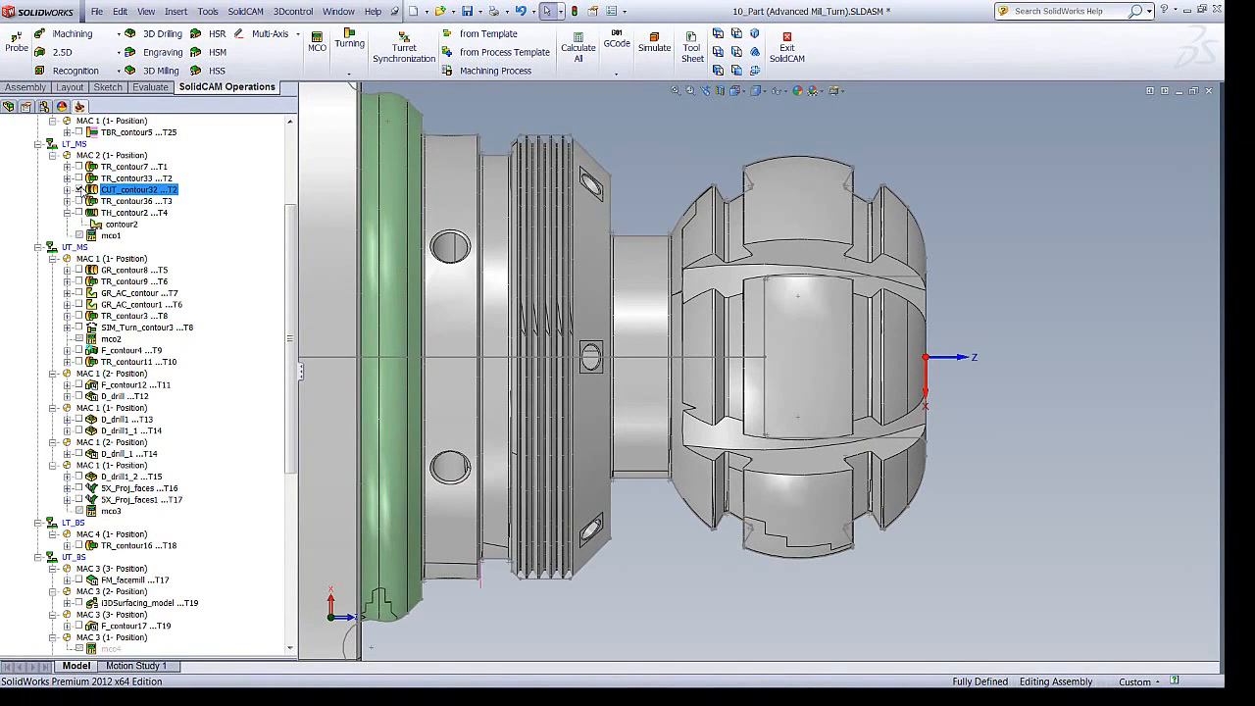
double_click(123, 189)
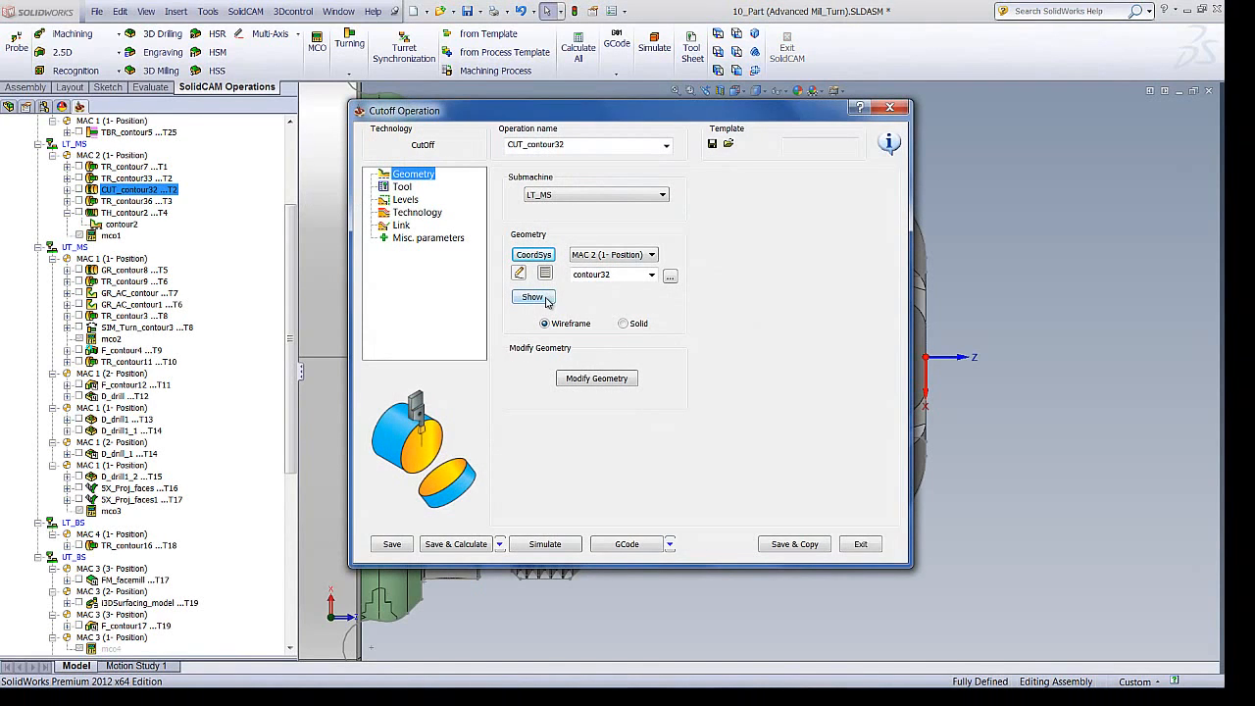
left_click(532, 296)
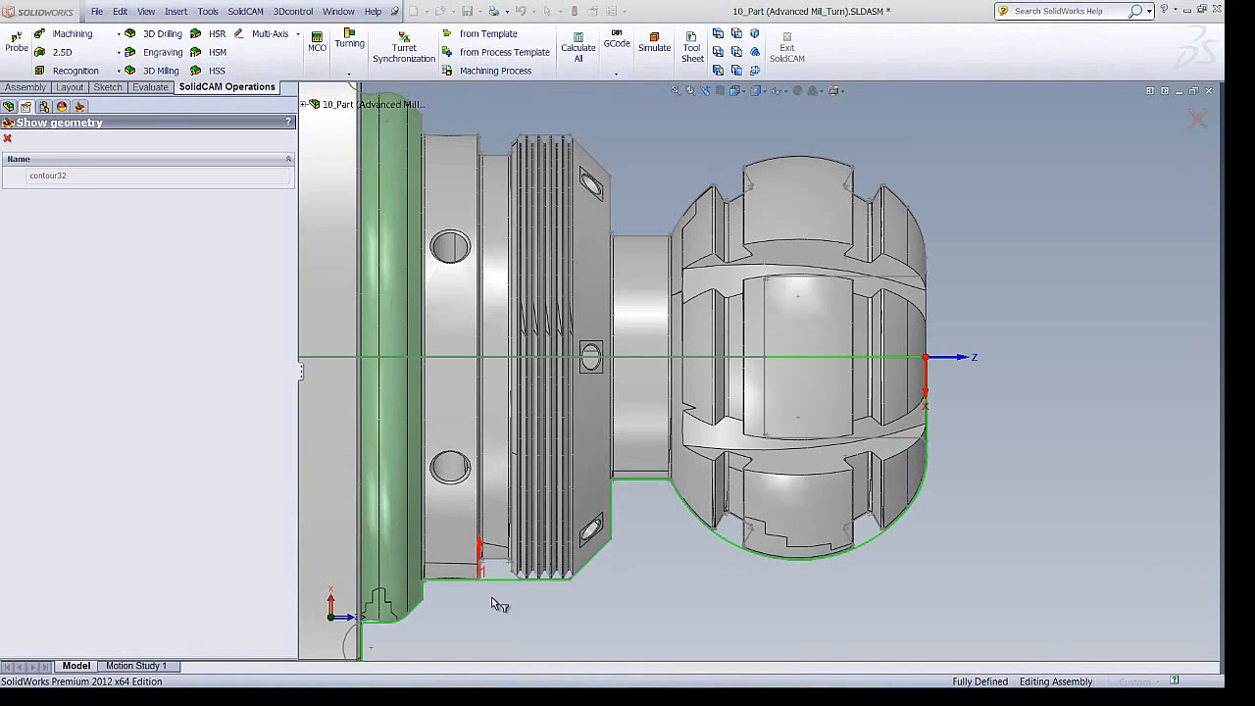
left_click(7, 139)
left_click(403, 187)
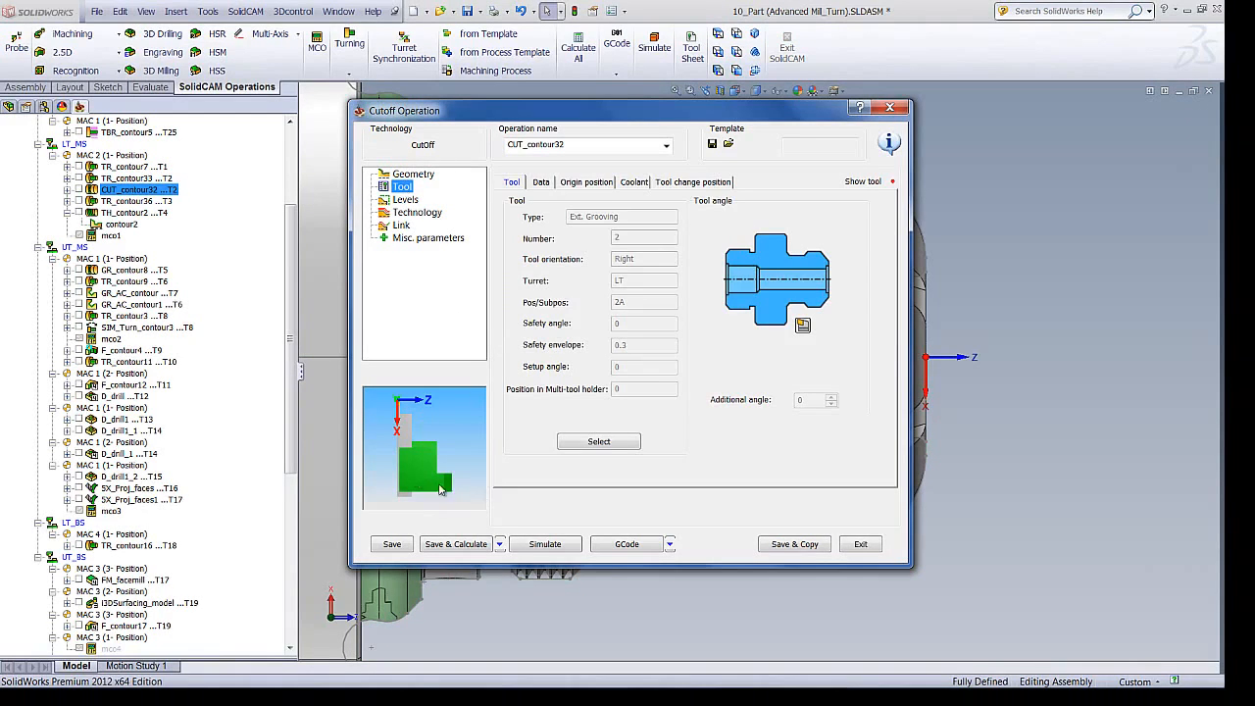
left_click_drag(424, 487, 488, 494)
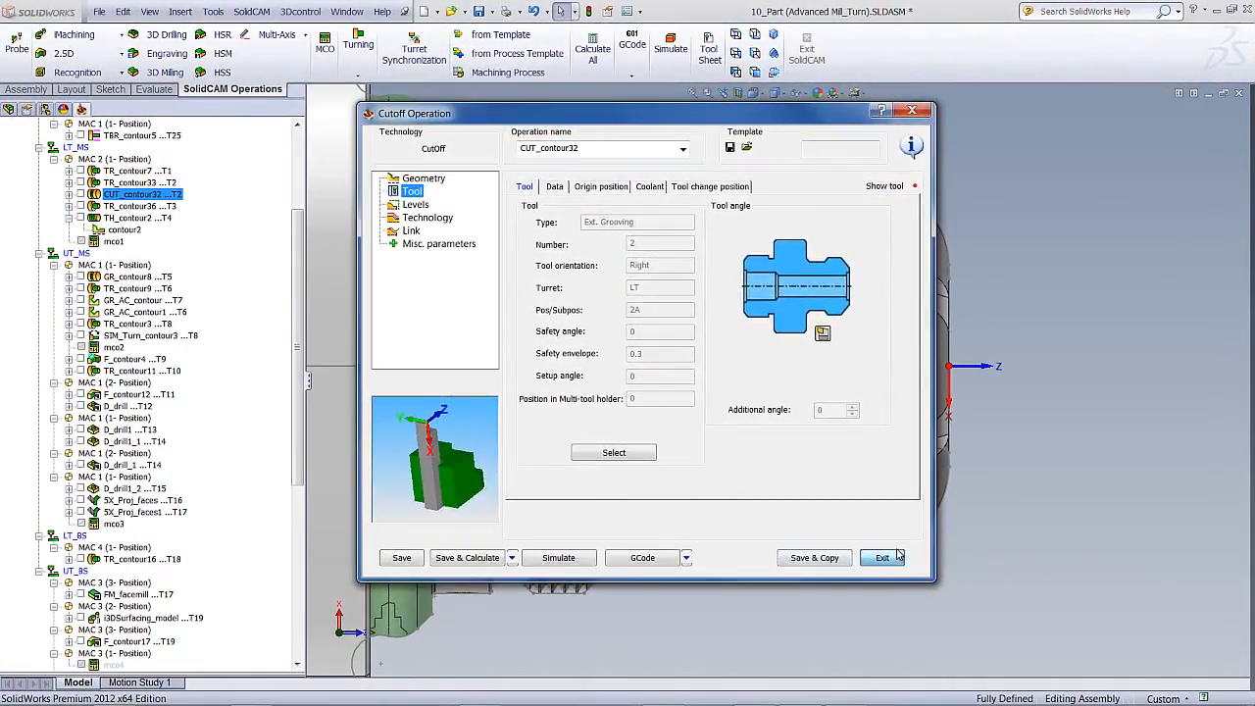
left_click(860, 544)
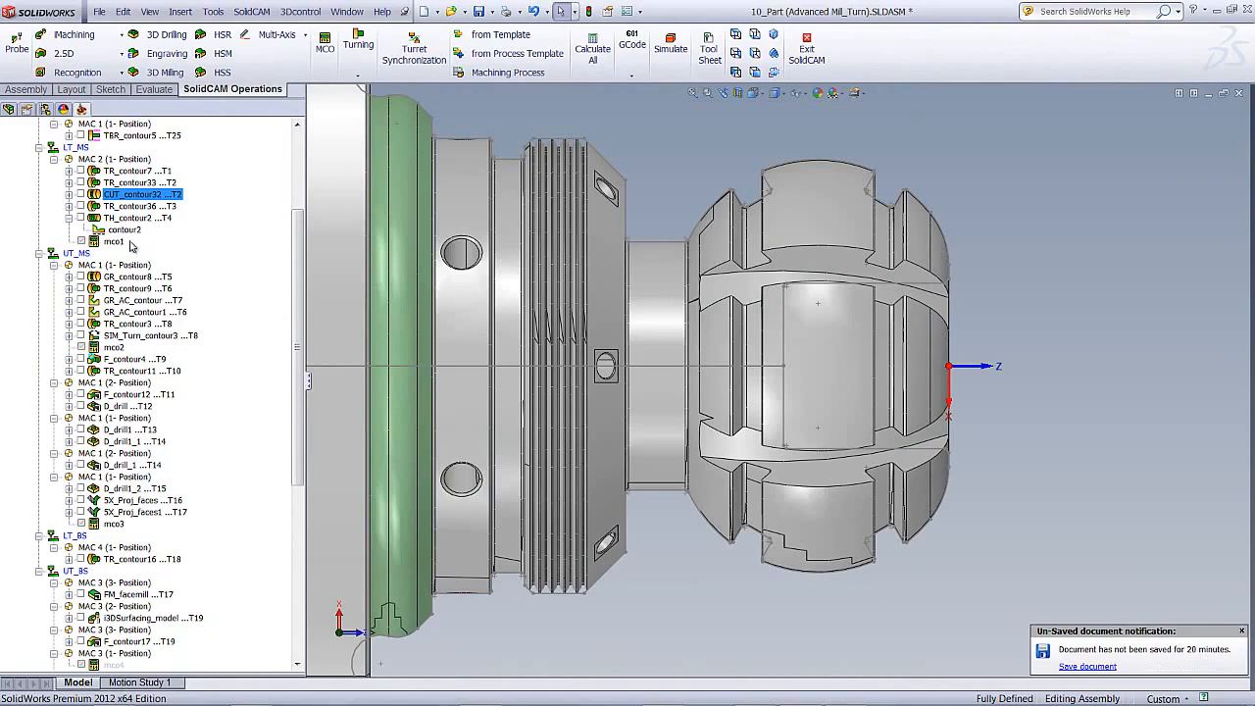
Review the TR_contour36 turning operation: its tool path, contour36 geometry and external turning tool, rotating the tool preview
left_click(81, 206)
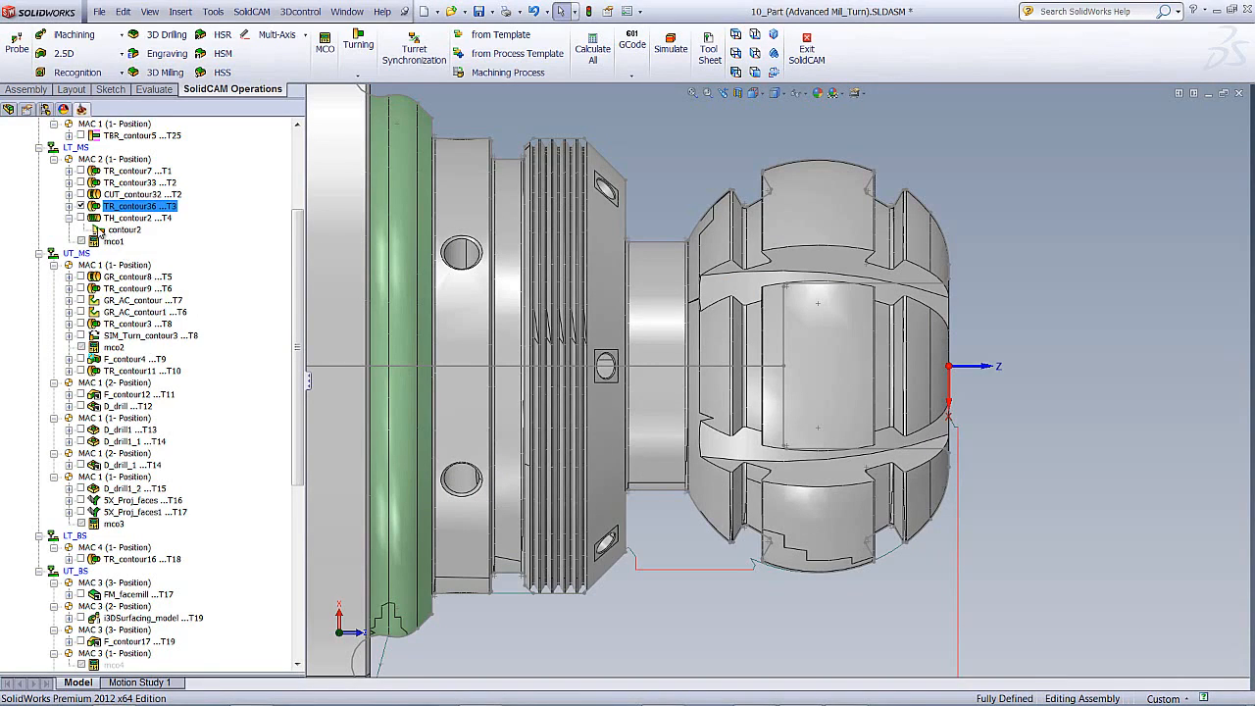
double_click(80, 206)
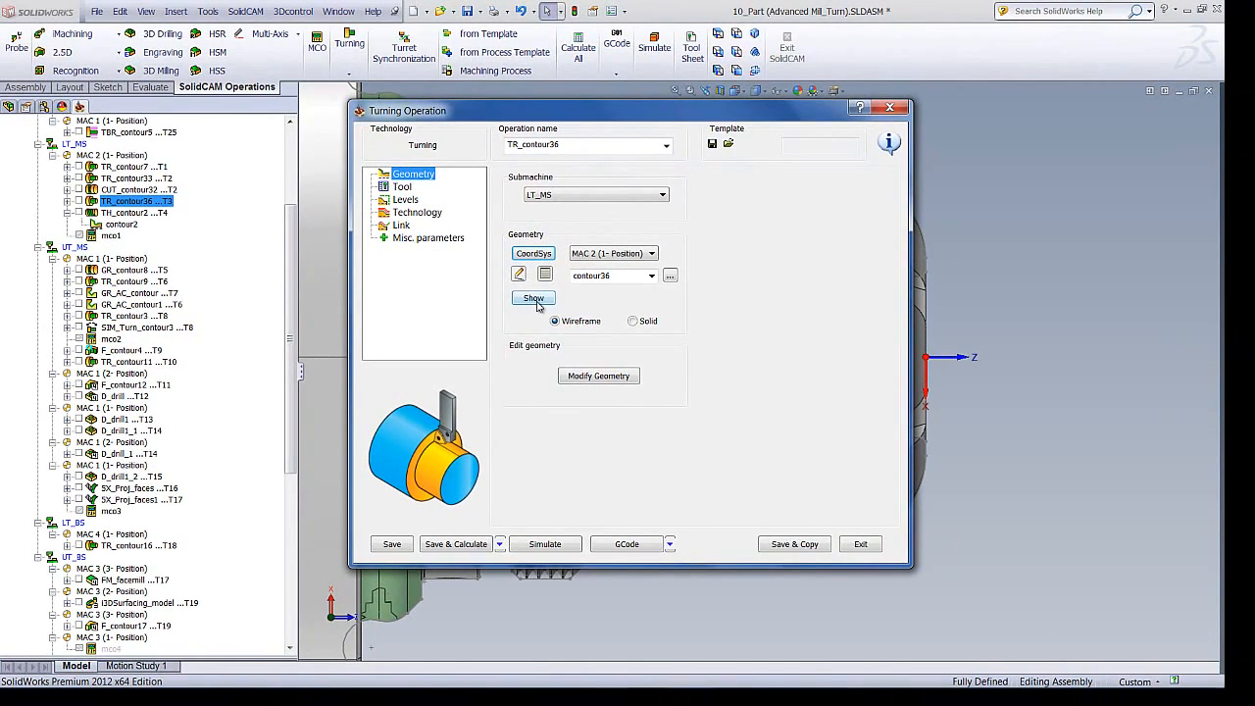
left_click(534, 298)
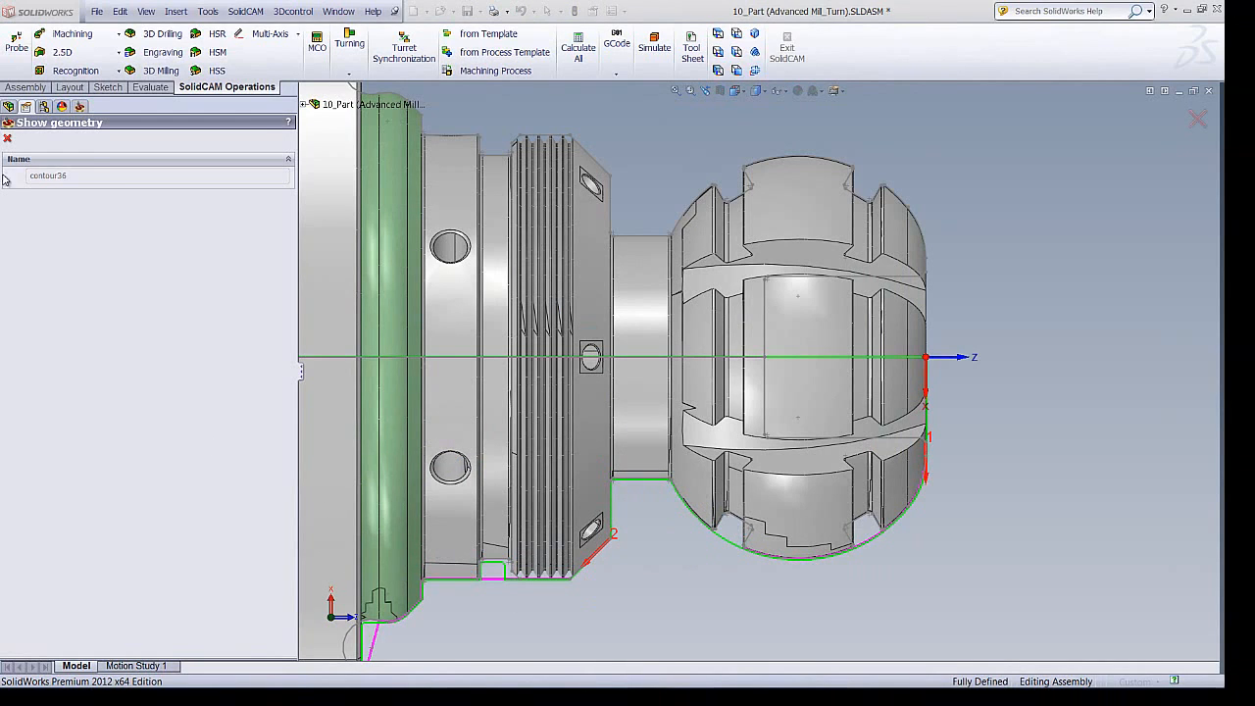
left_click(5, 140)
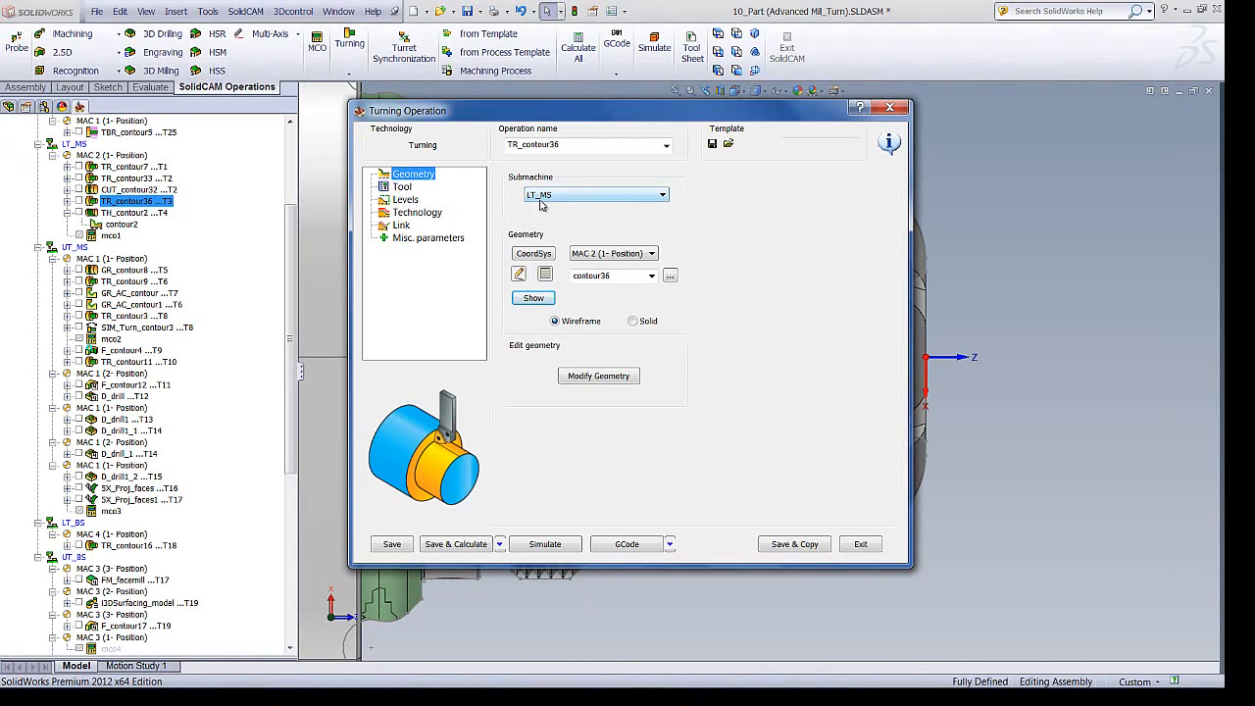
left_click(402, 187)
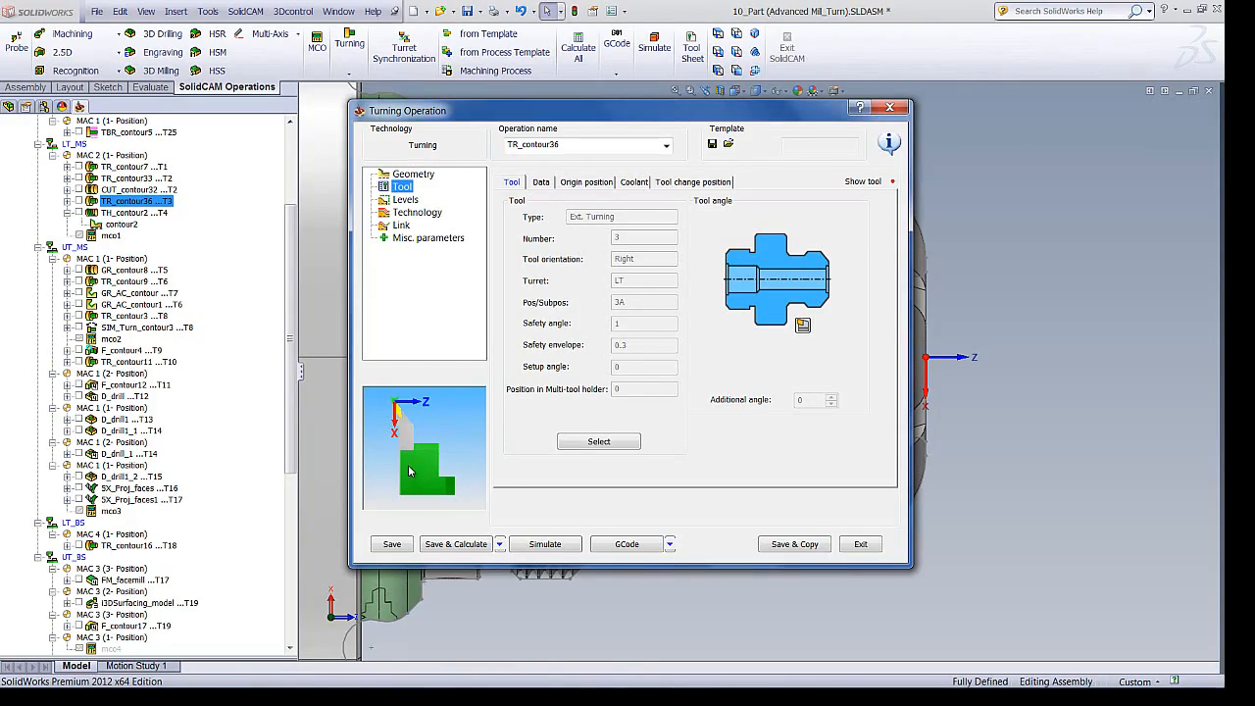
middle_click_drag(410, 471, 447, 469)
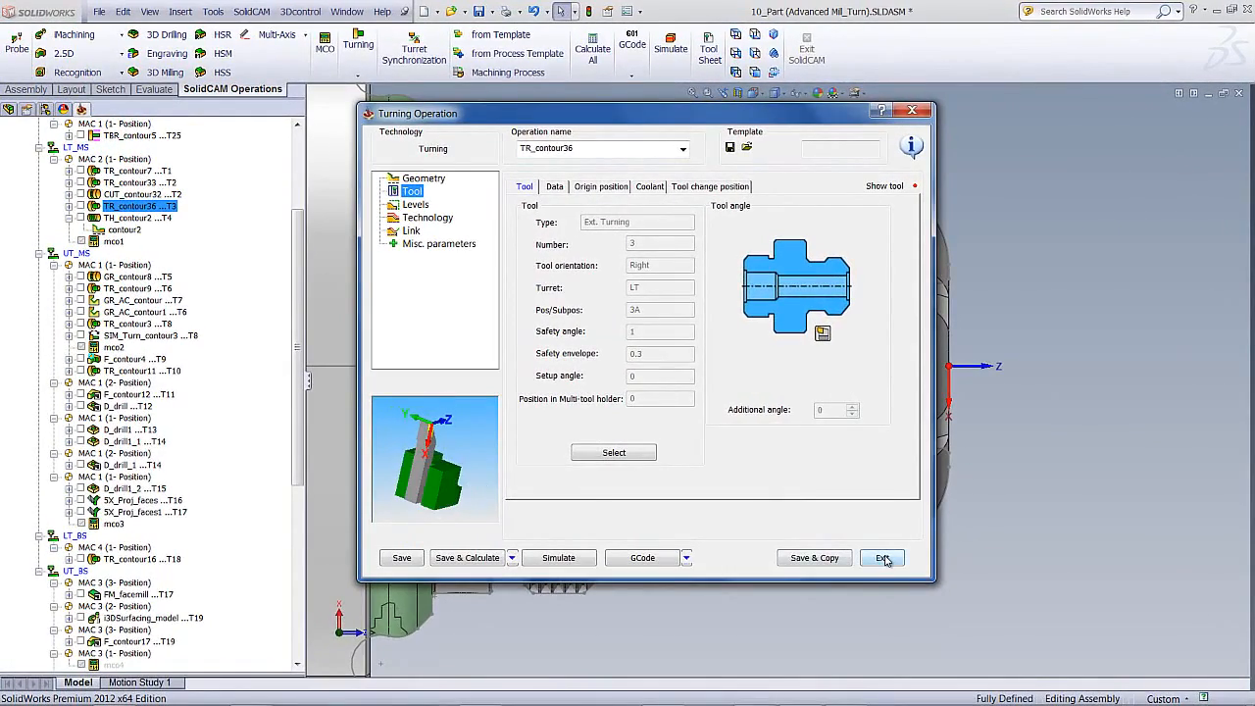
left_click(882, 558)
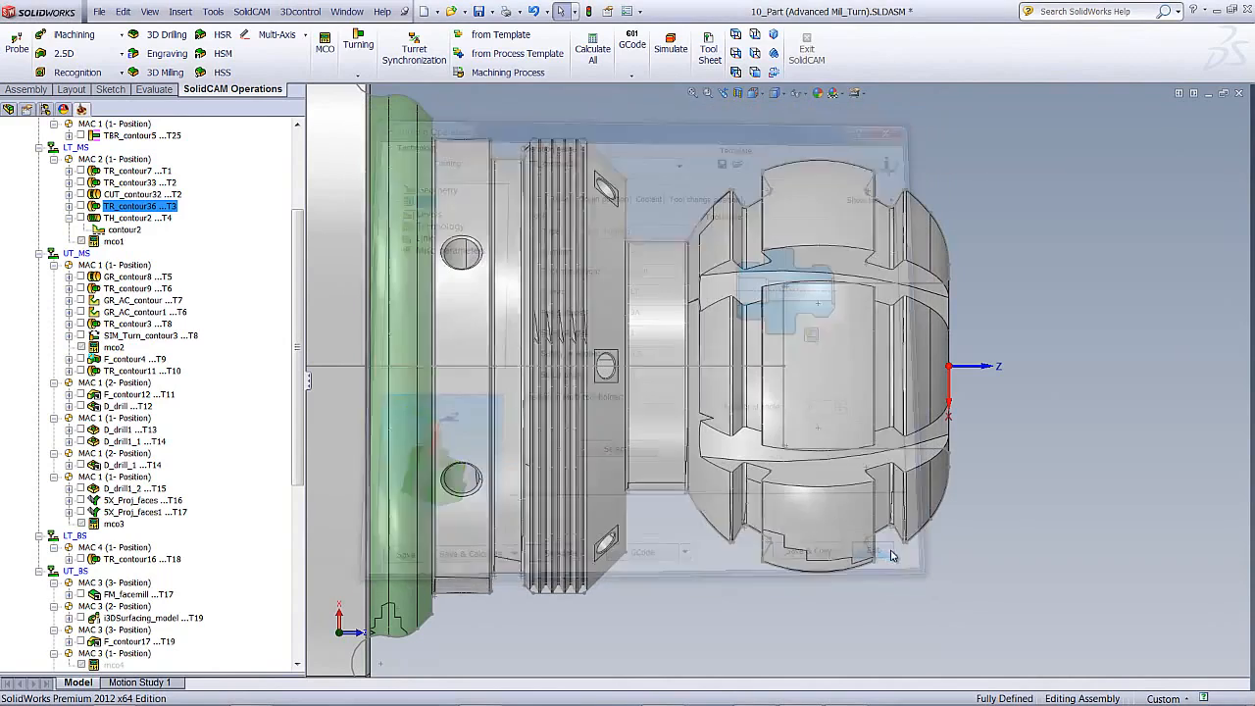
Review the TH_contour2 threading operation: its tool path, contour2 geometry on the model and tool data
left_click(80, 219)
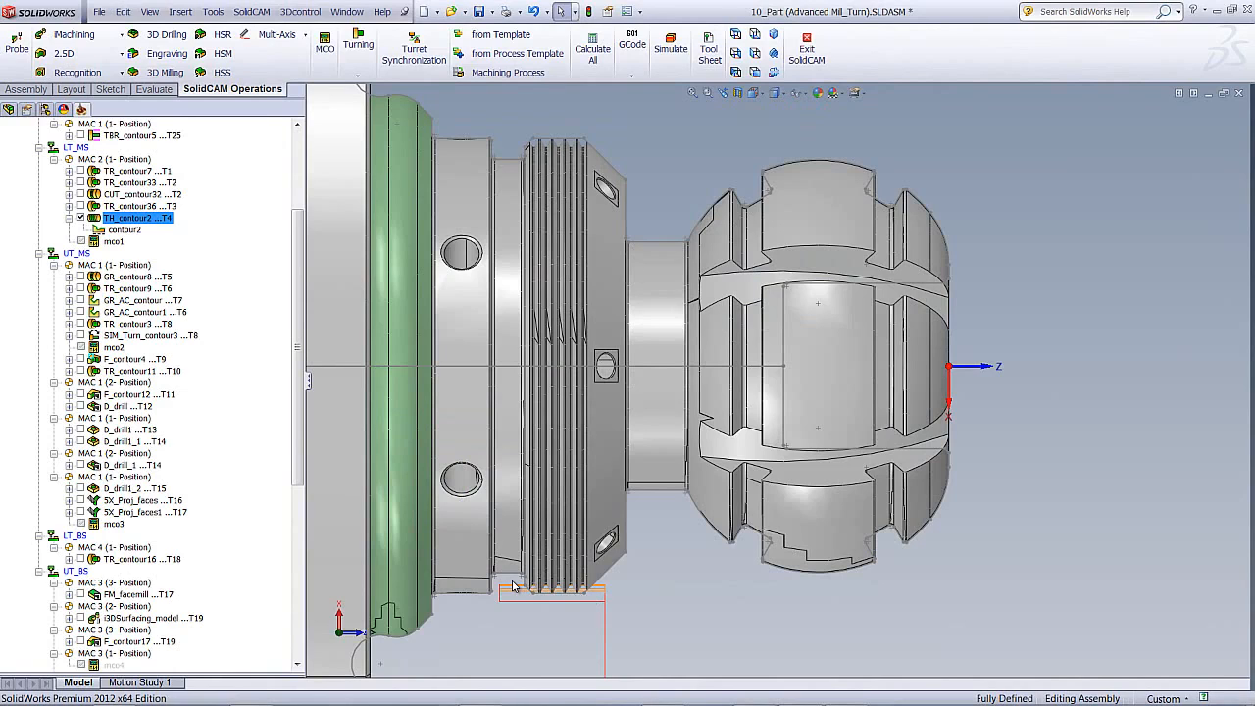
left_click(81, 218)
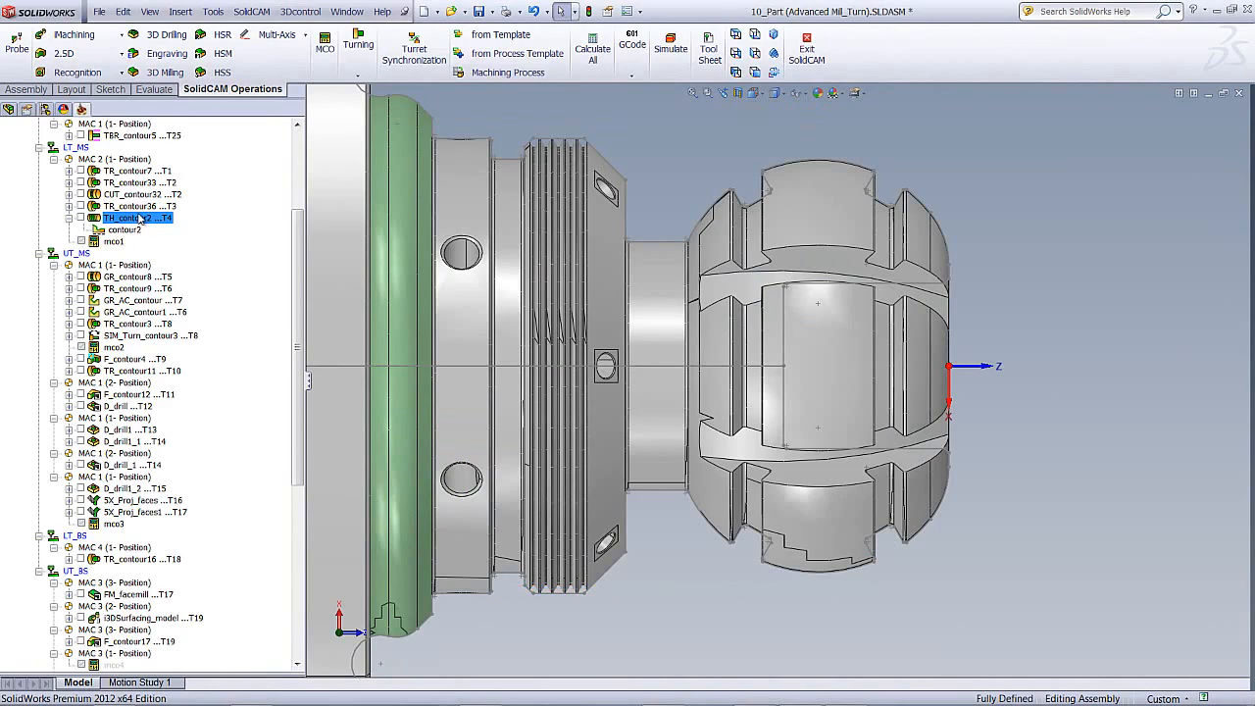
double_click(141, 219)
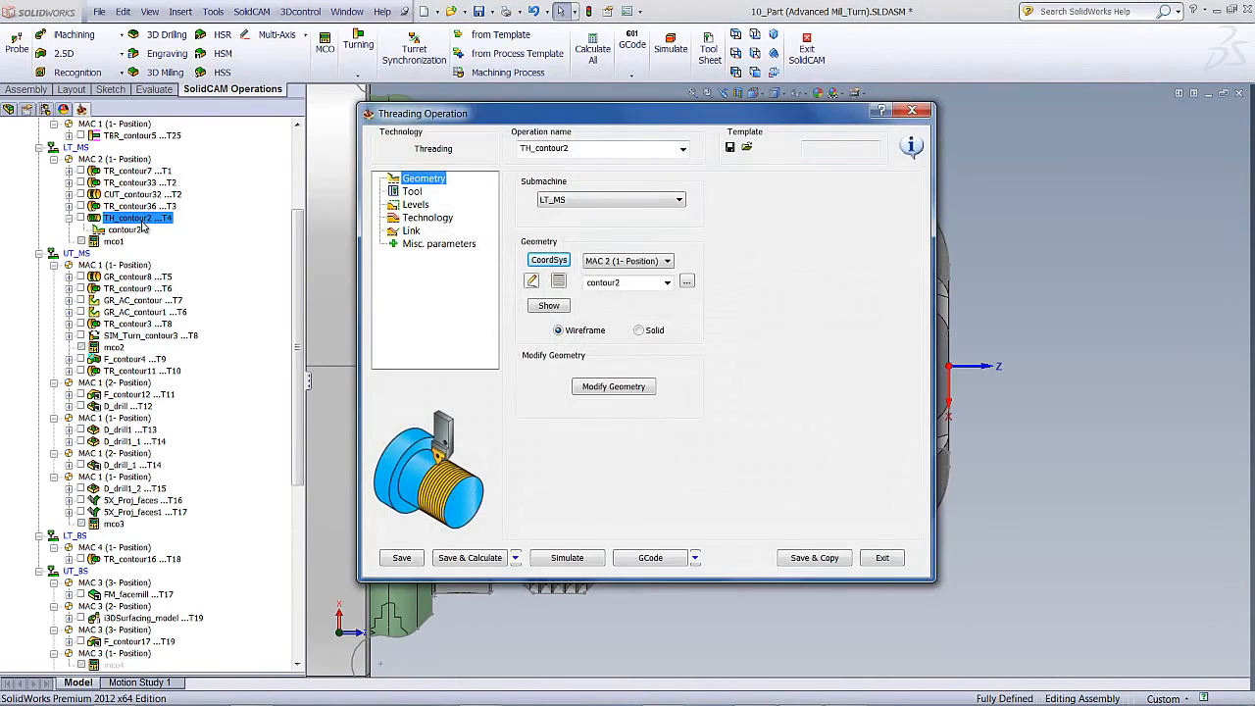
left_click(548, 305)
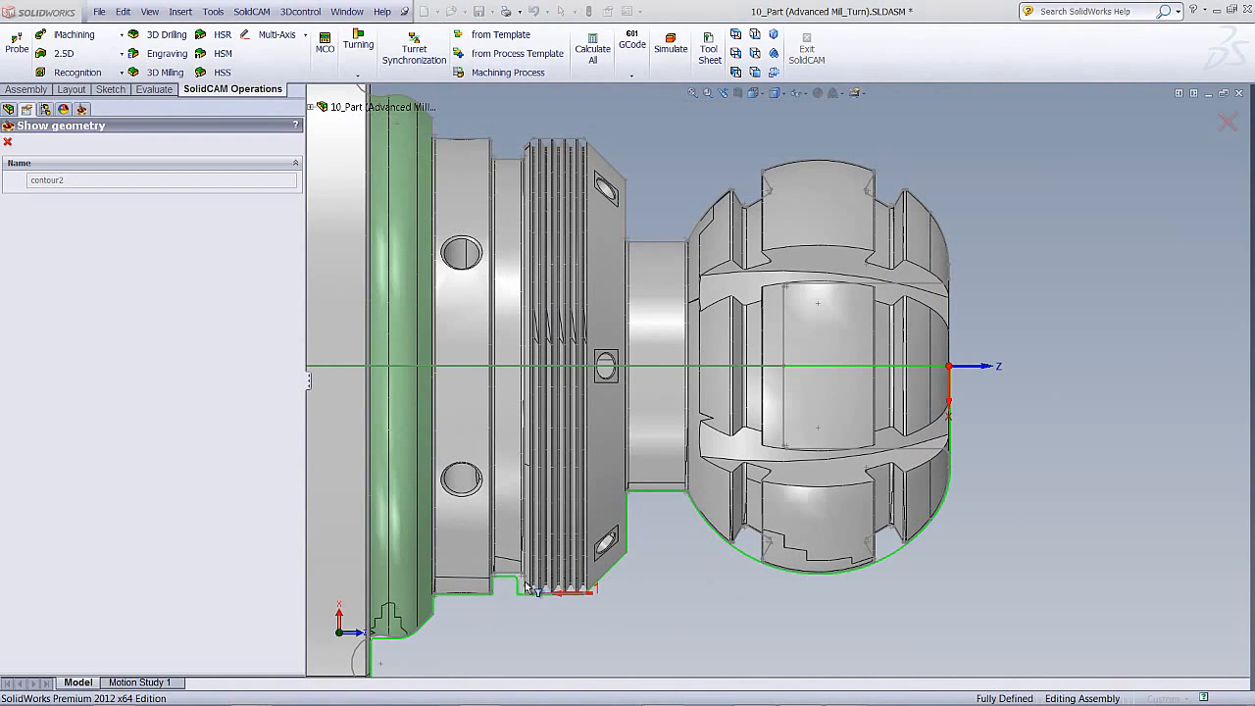
left_click(8, 145)
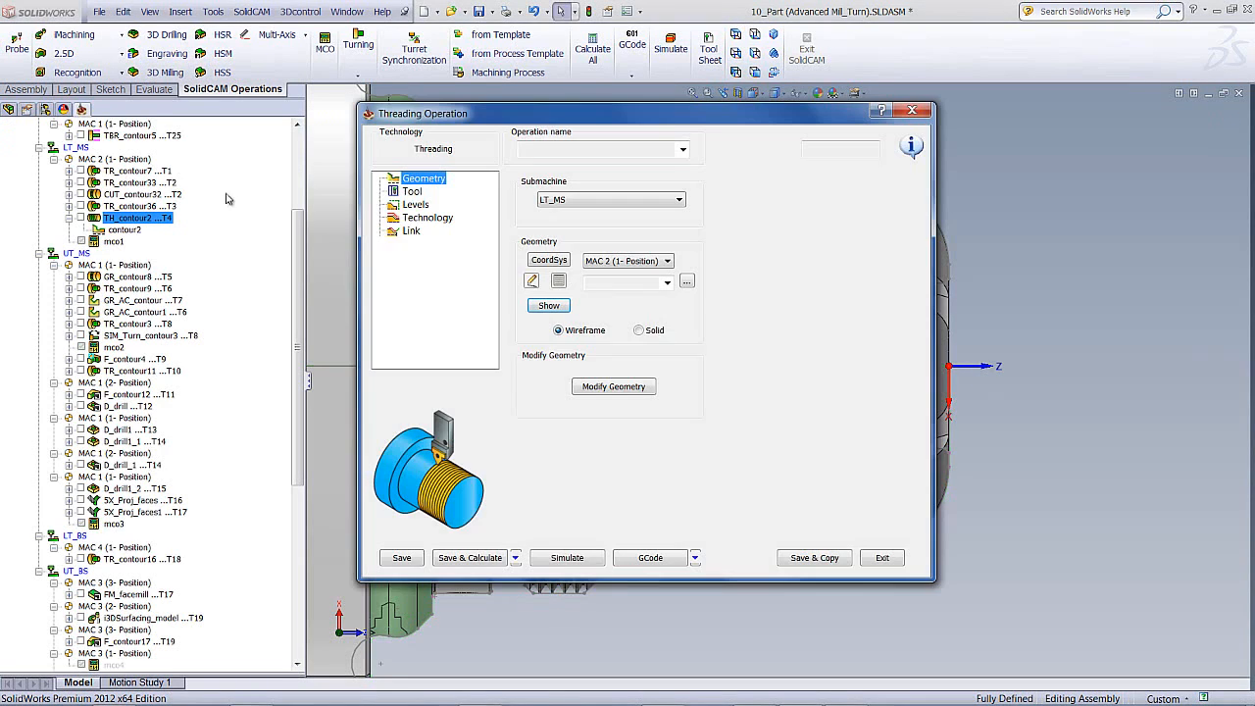
left_click(412, 191)
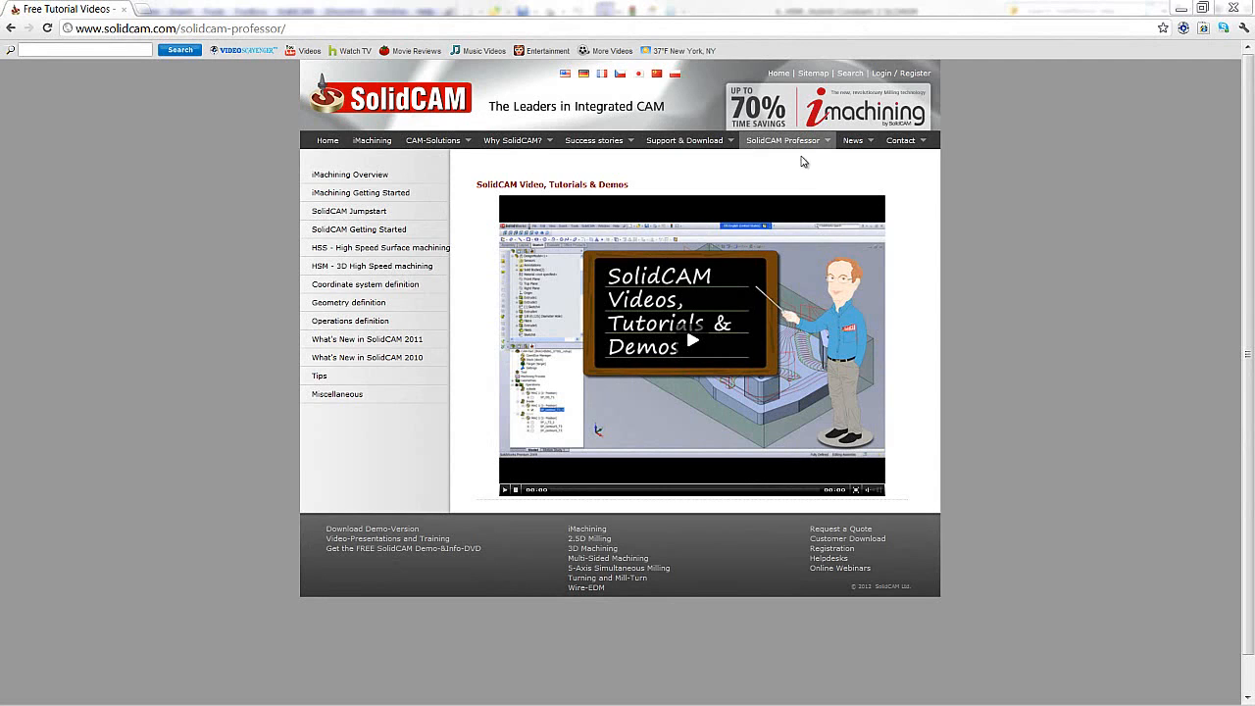
Switch to the SolidCAM website in the browser and show the list of SolidCAM Professor tutorial topics
mouse_move(801, 147)
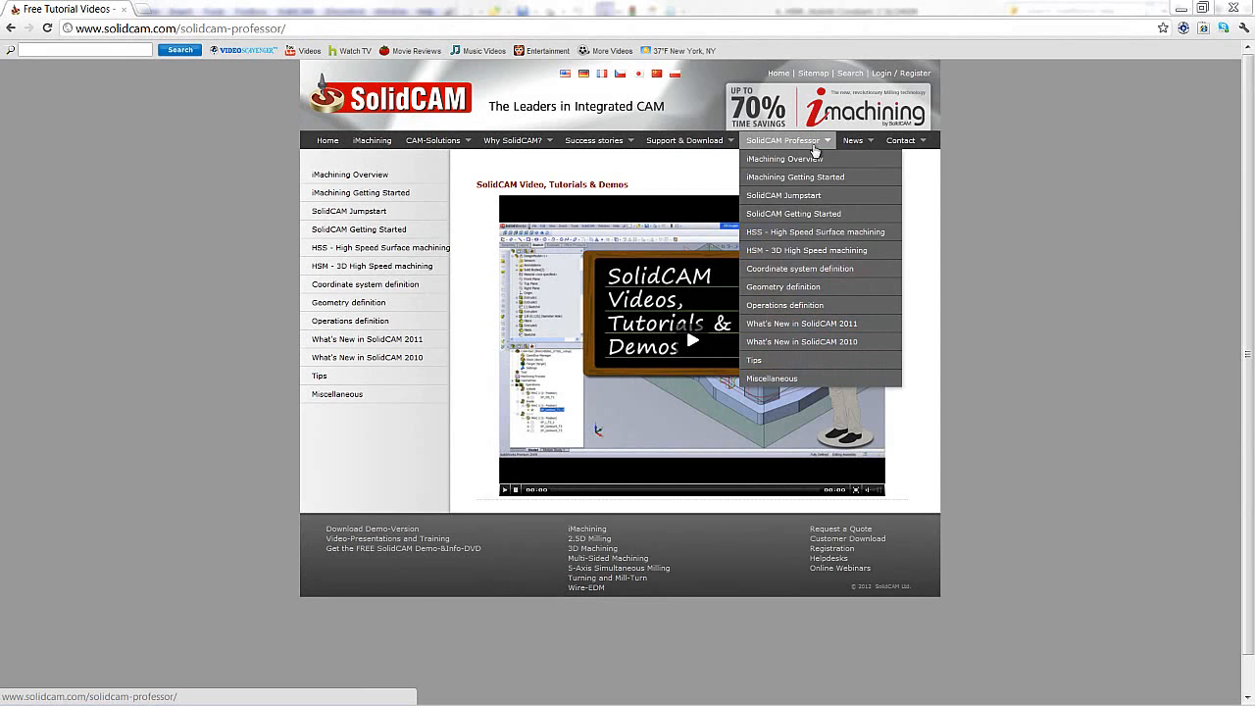